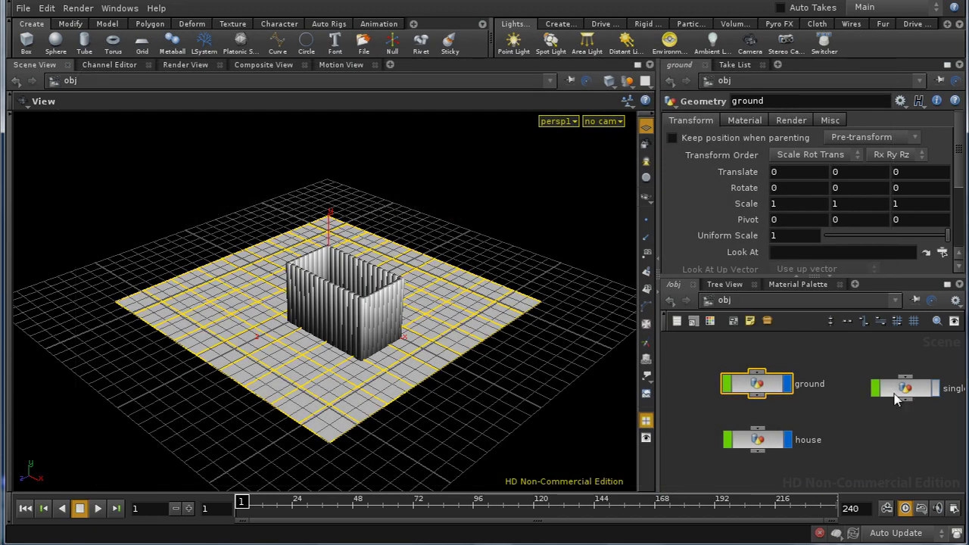
Frame the ground, house and single_plank_anim nodes and display the house object's transform parameters.
left_click_drag(891, 390, 882, 389)
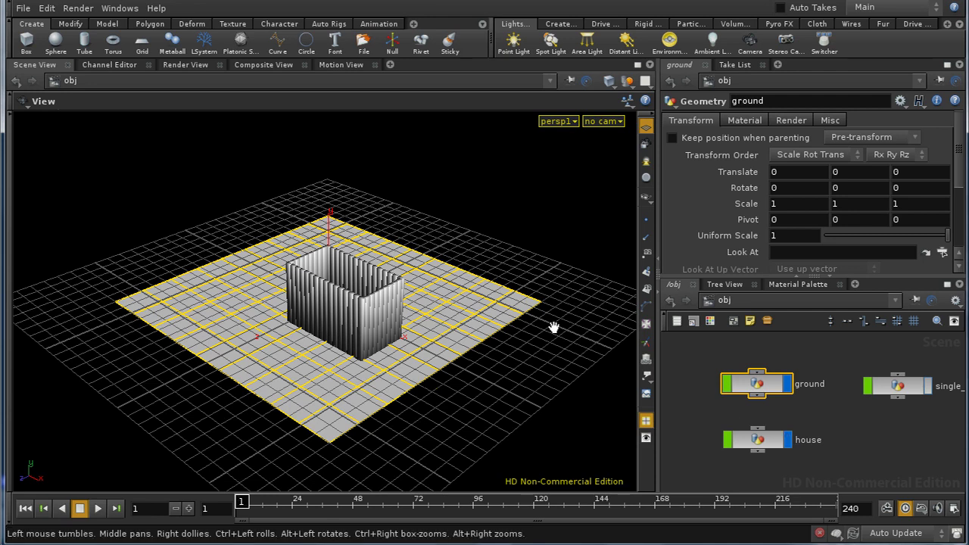
key("h")
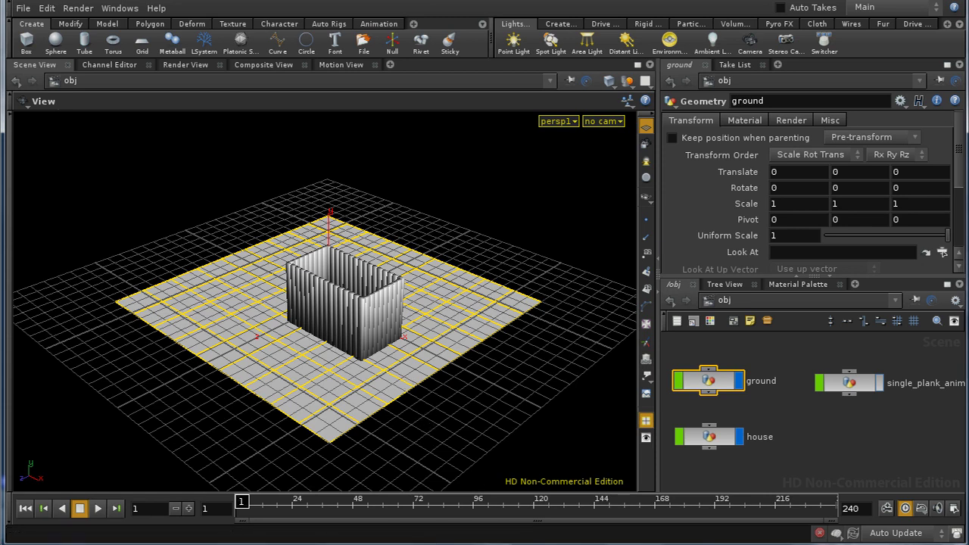
mouse_move(545, 544)
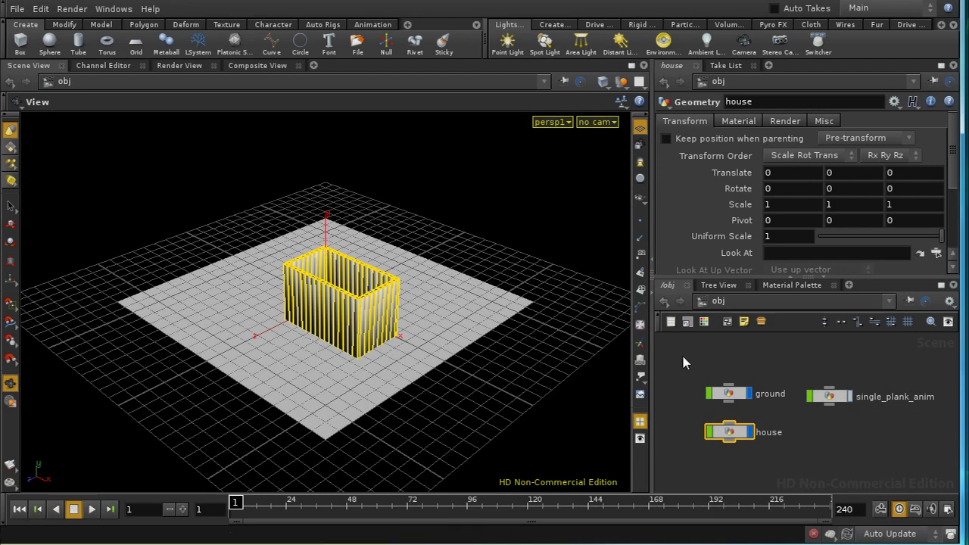
Enter the house network and pan through short_line, the xform nodes and merge1.
double_click(731, 432)
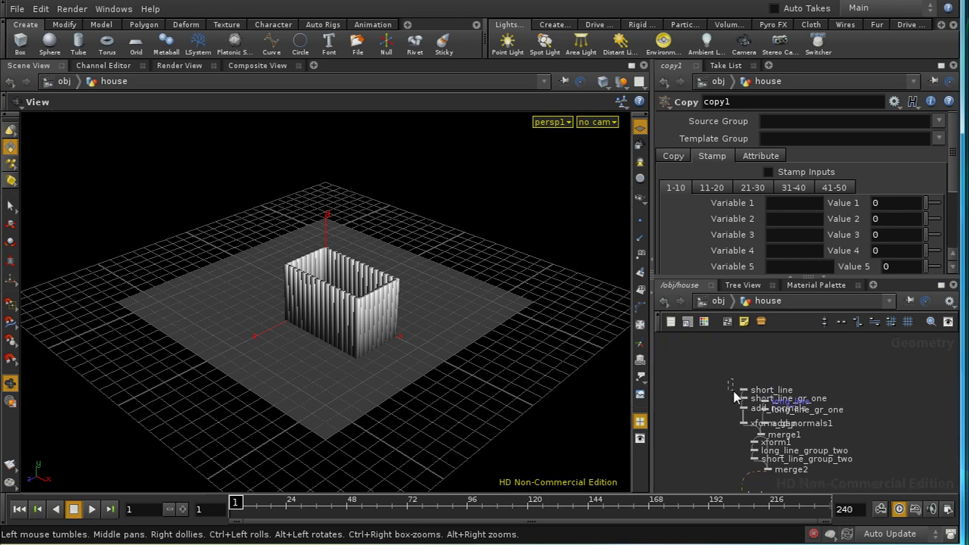
left_click_drag(754, 398, 756, 399)
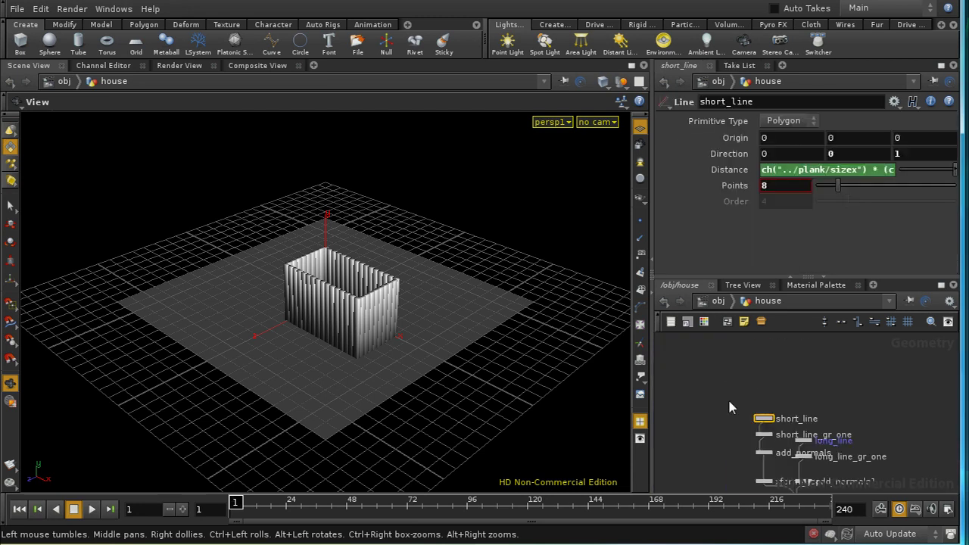
scroll(796, 344, "up", 5)
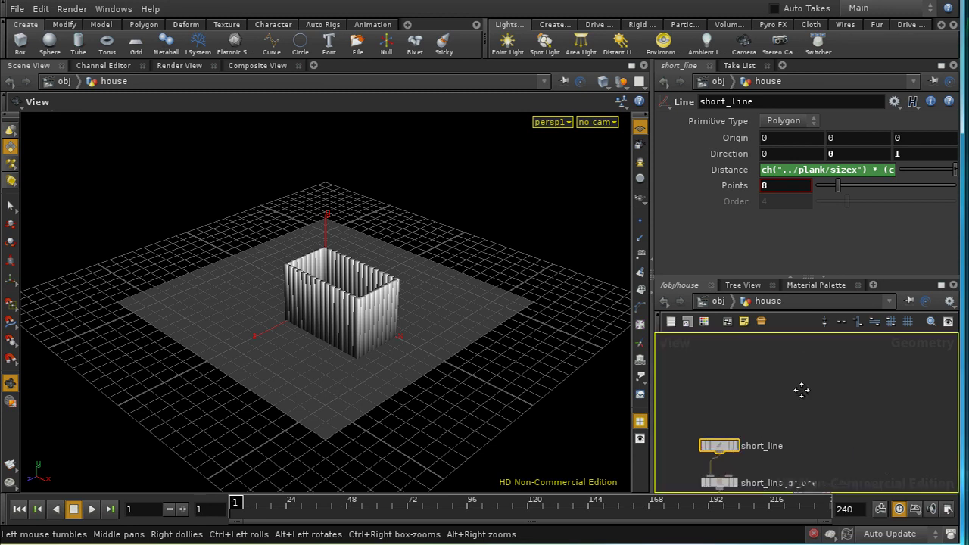
middle_click_drag(799, 389, 828, 372)
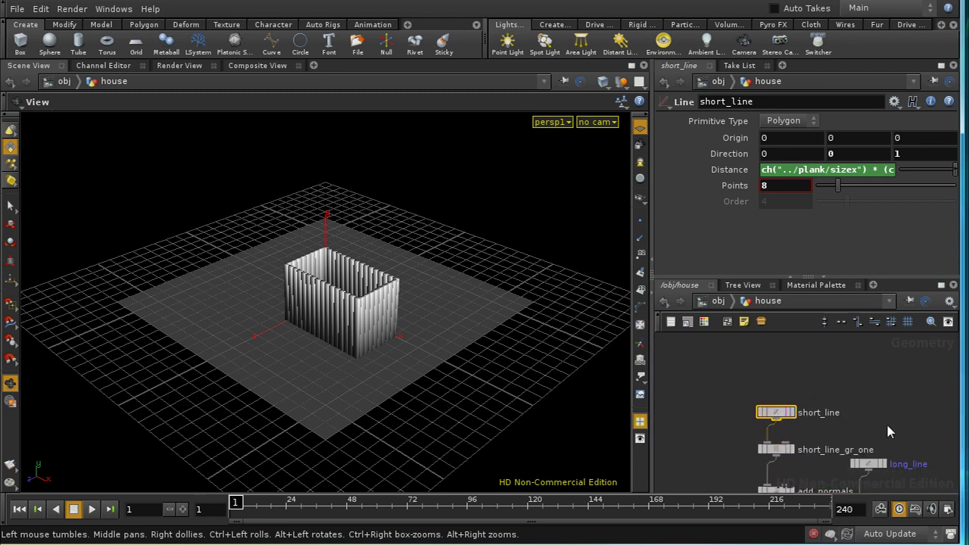
middle_click_drag(888, 430, 884, 397)
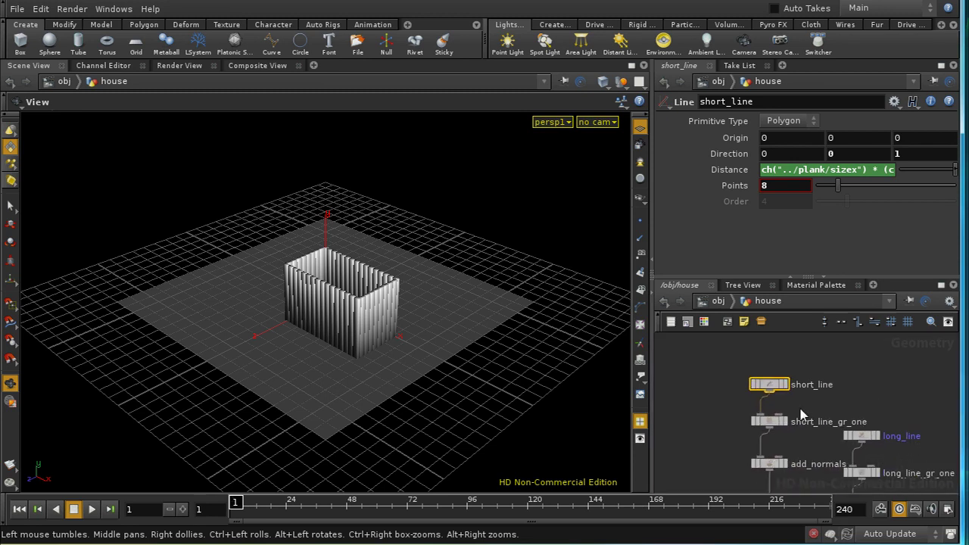
middle_click_drag(807, 437, 804, 429)
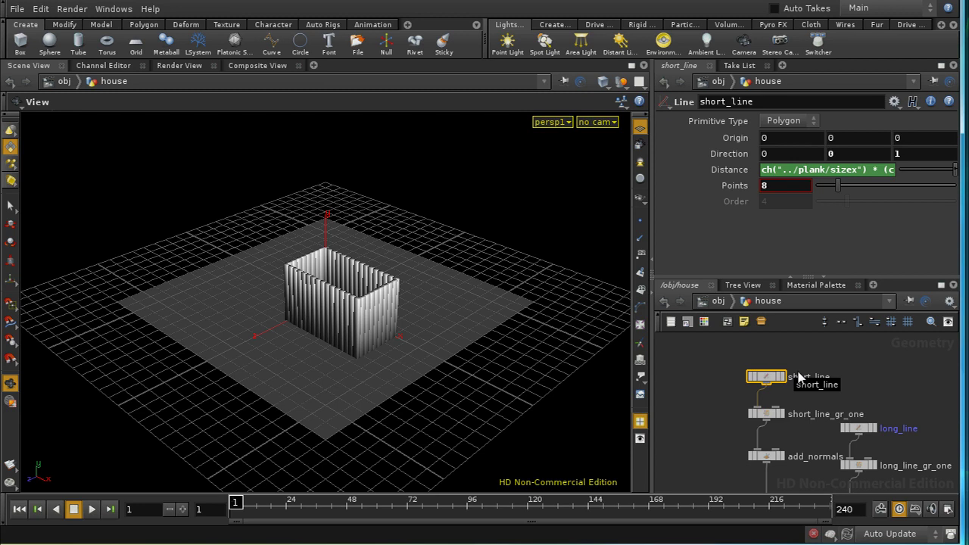
middle_click_drag(890, 394, 863, 351)
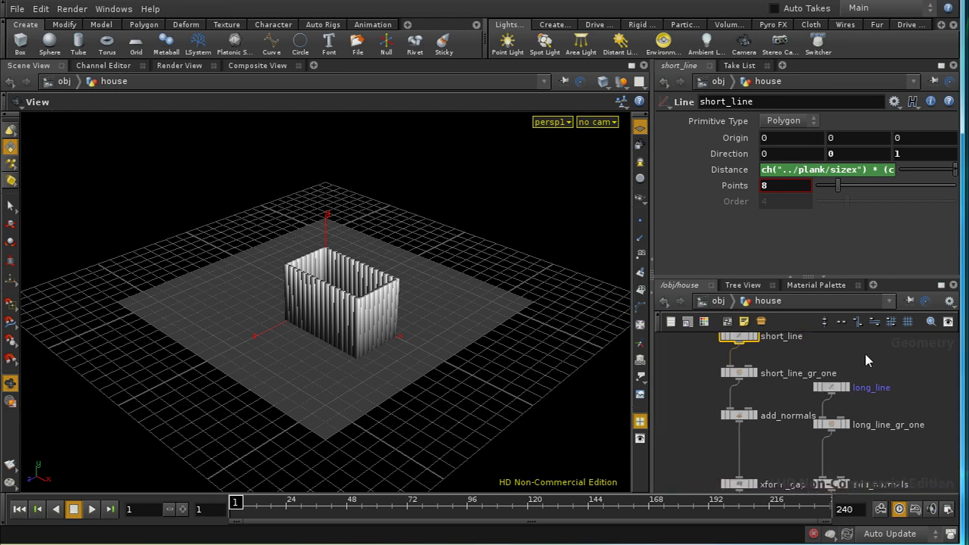
middle_click_drag(865, 444, 873, 411)
middle_click_drag(801, 403, 802, 454)
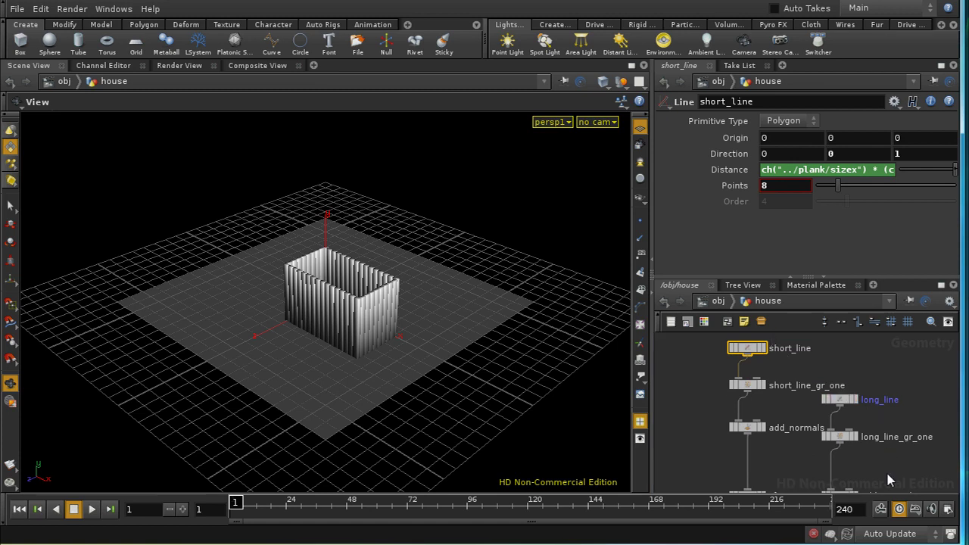
Bring merge2 into view and set its display flag to show the rectangular outline.
middle_click_drag(888, 479, 830, 426)
middle_click_drag(870, 467, 842, 393)
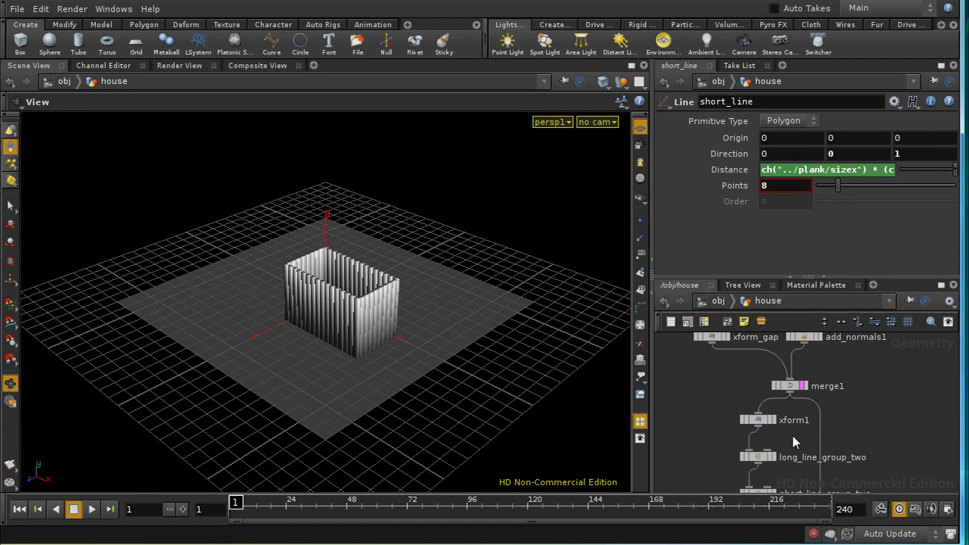
middle_click_drag(791, 432, 805, 386)
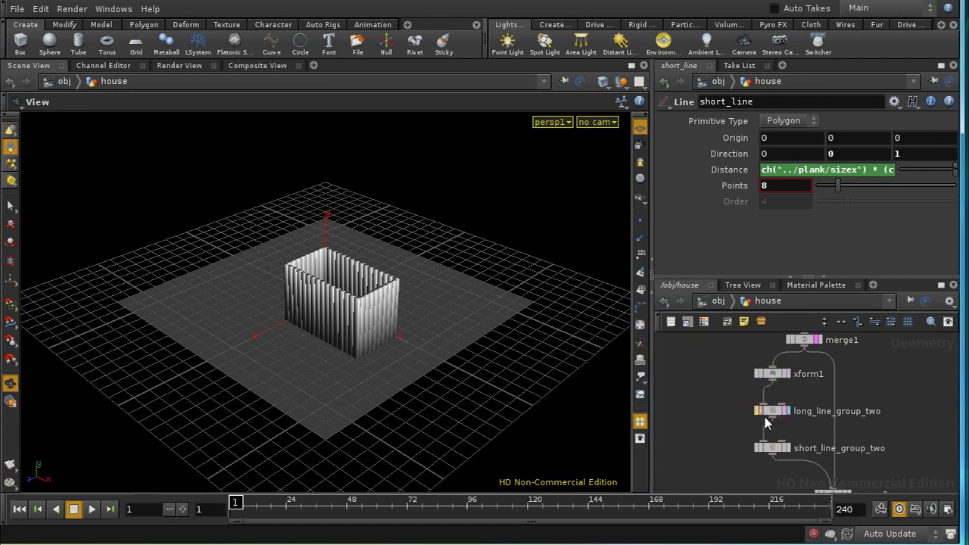
middle_click_drag(865, 460, 861, 426)
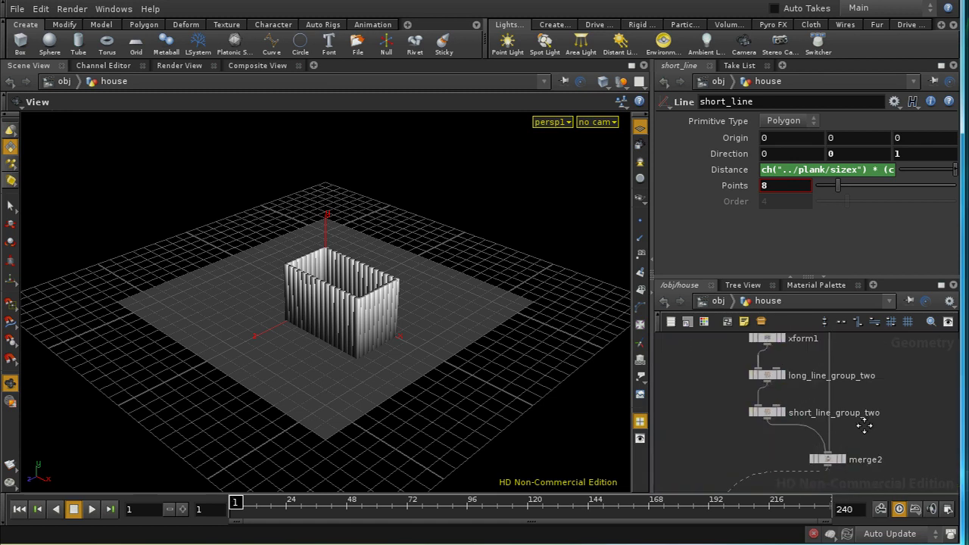
left_click(827, 460)
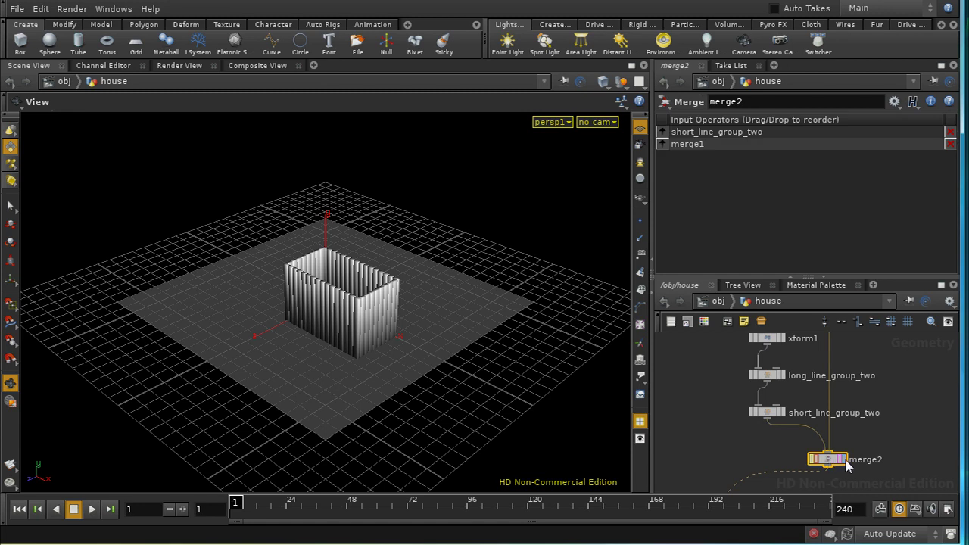
left_click(845, 460)
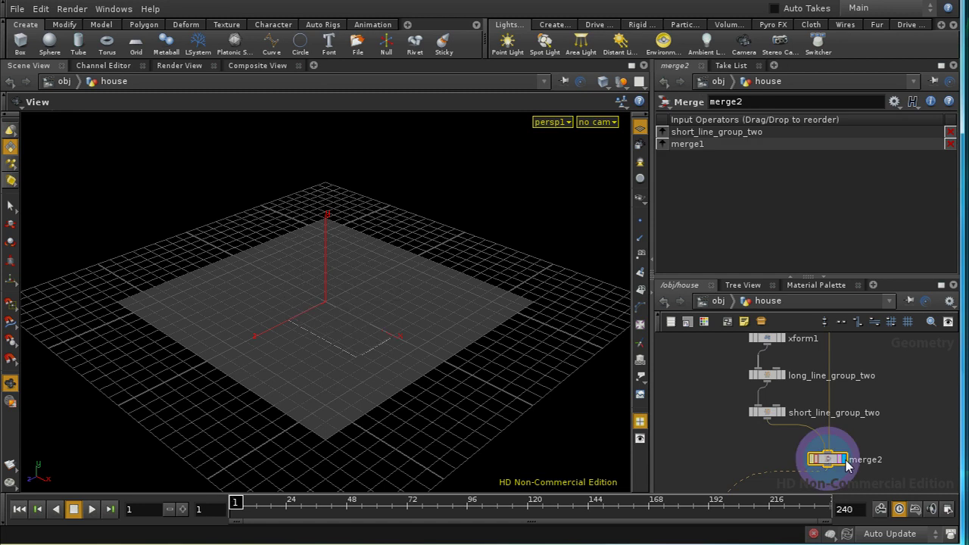
Hide the viewport's reference grid and all other objects around the outline.
left_click(639, 131)
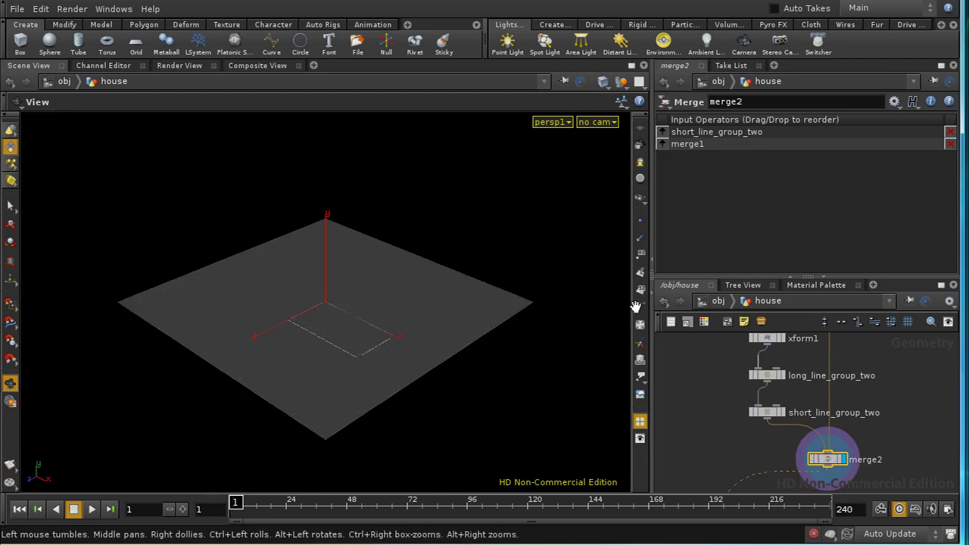
left_click(619, 82)
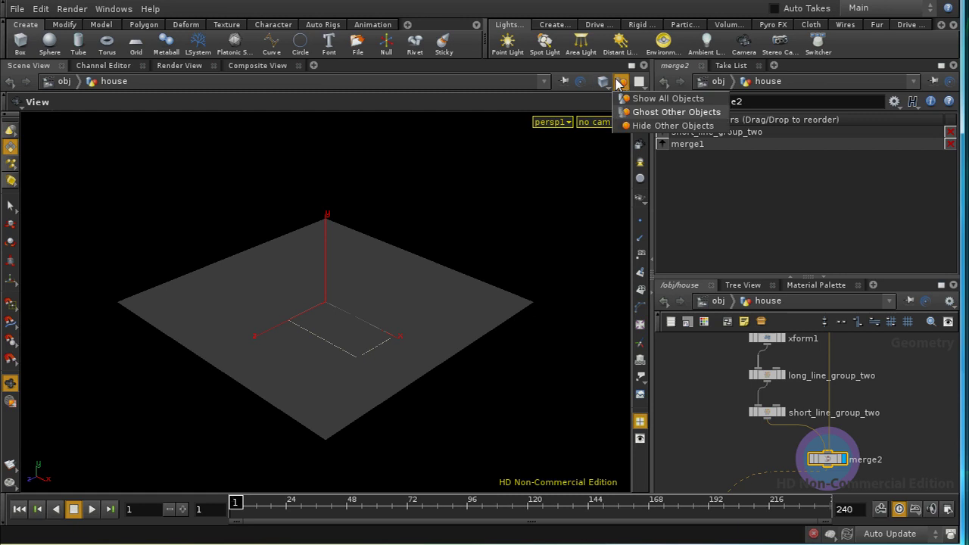
left_click(620, 125)
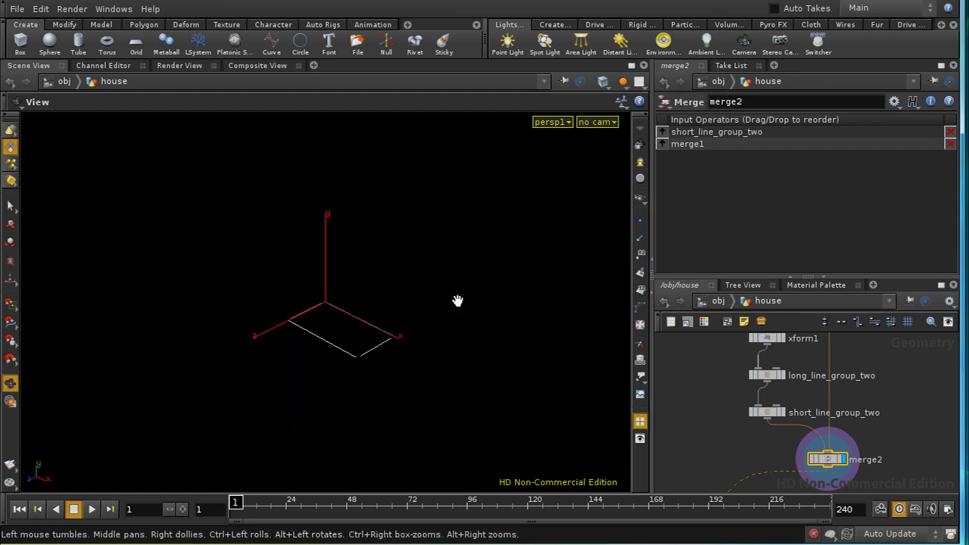
mouse_move(410, 307)
left_mouse_down()
mouse_move(441, 358)
mouse_move(401, 319)
left_mouse_up()
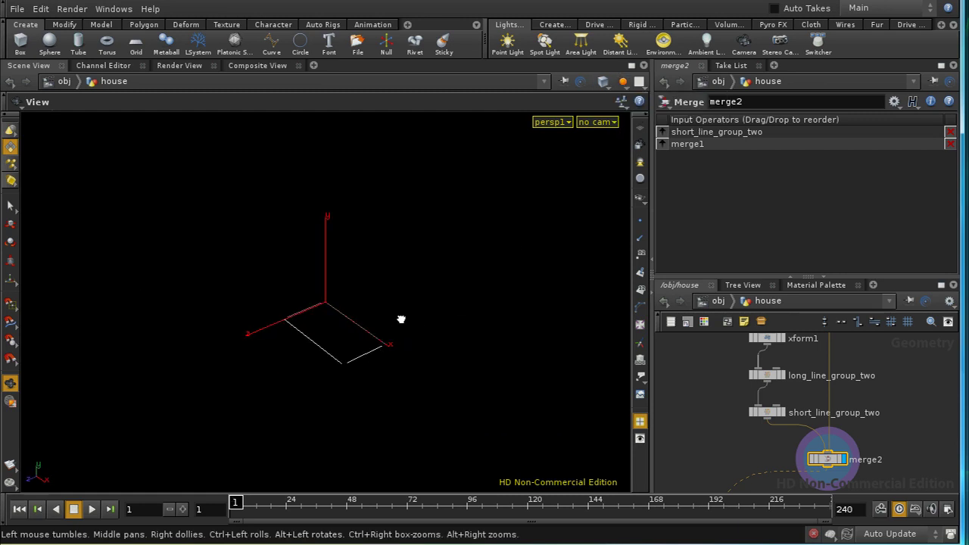
key("d")
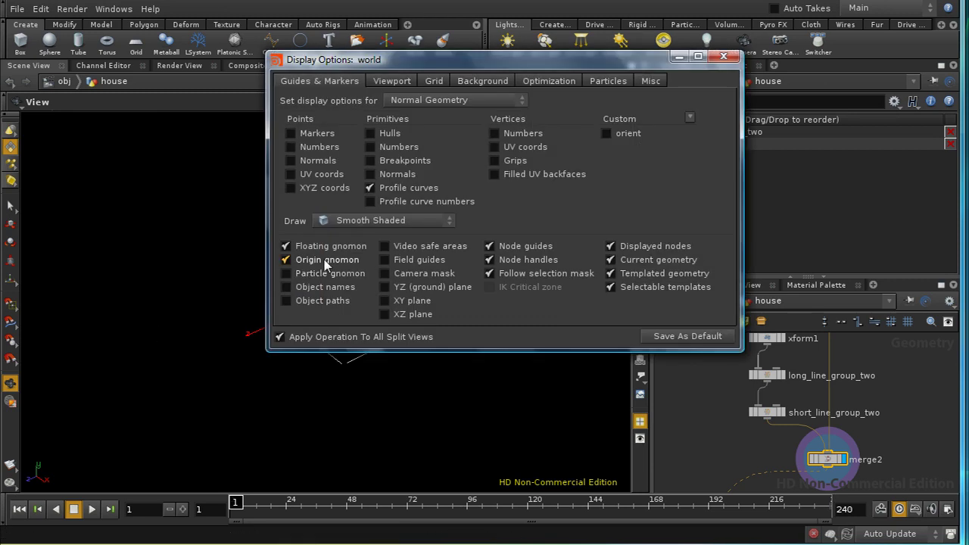
key("Escape")
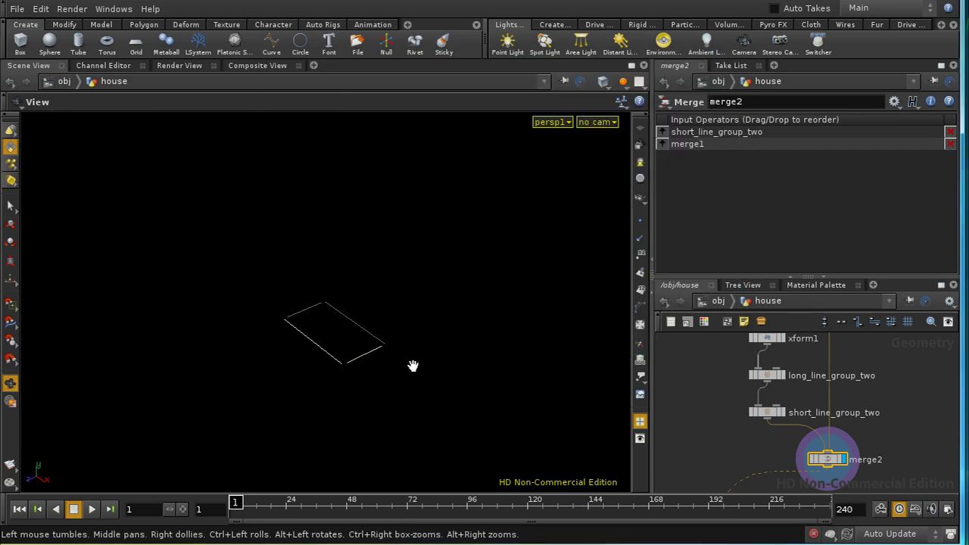
Turn on point display for the outline and pan the network back to its top.
left_click_drag(399, 333, 381, 366)
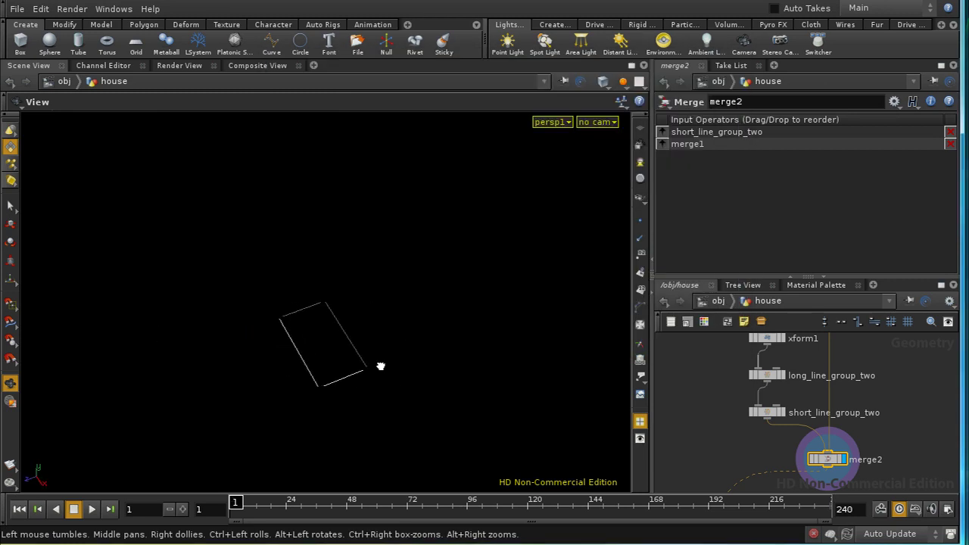
left_click(640, 220)
left_click_drag(416, 329, 345, 276)
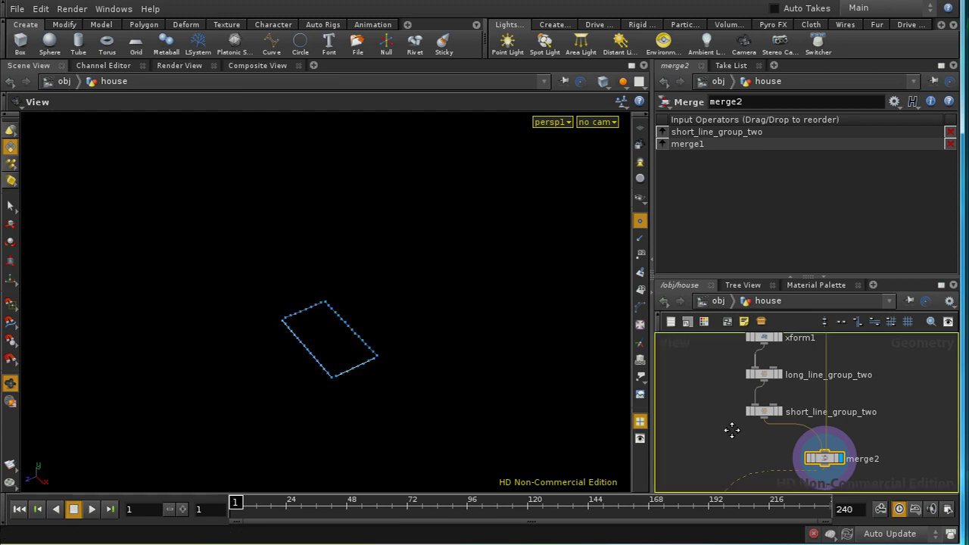
middle_click_drag(731, 429, 723, 425)
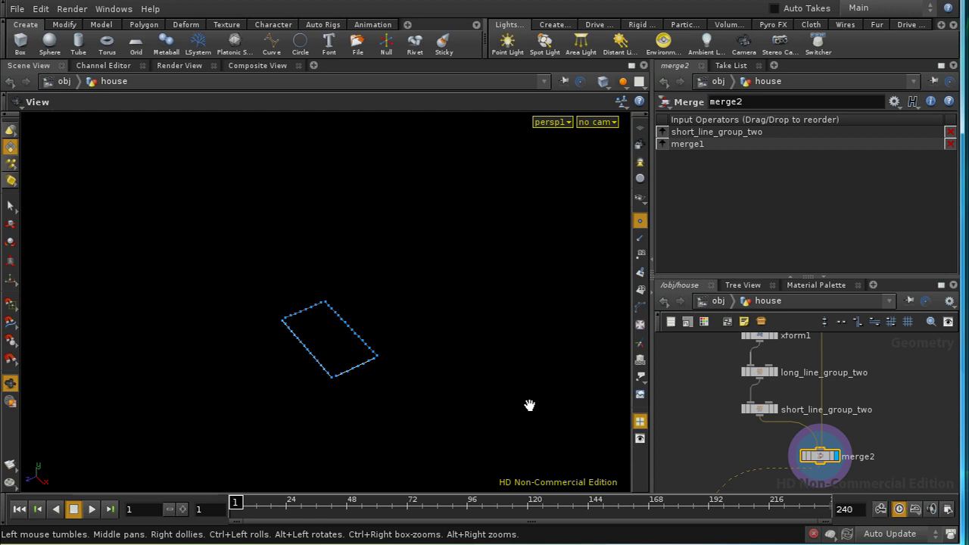
middle_click_drag(878, 411, 868, 429)
middle_click_drag(863, 389, 863, 465)
middle_click_drag(756, 464, 765, 478)
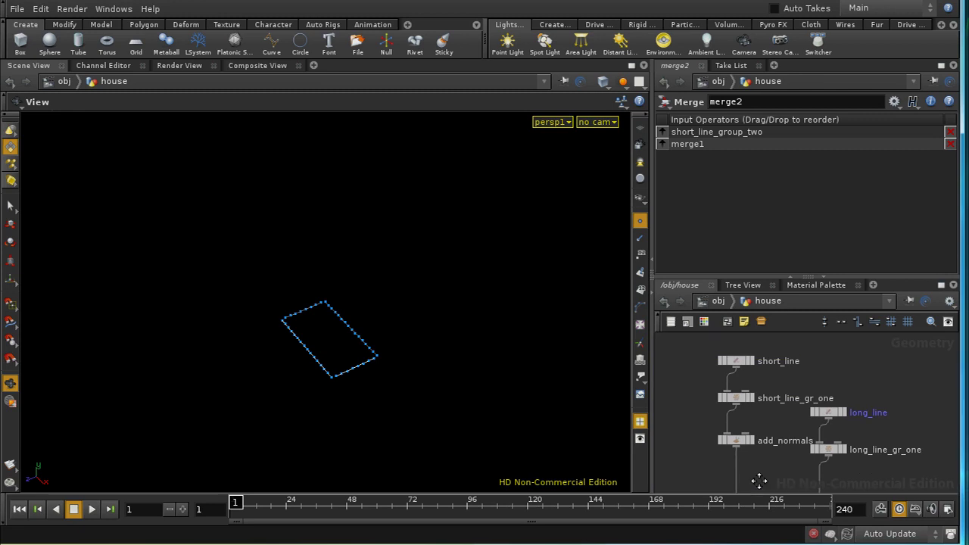
Inspect the short_line_gr_one, long_line_gr_one, xform1 and long_line_group_two settings.
left_click(730, 401)
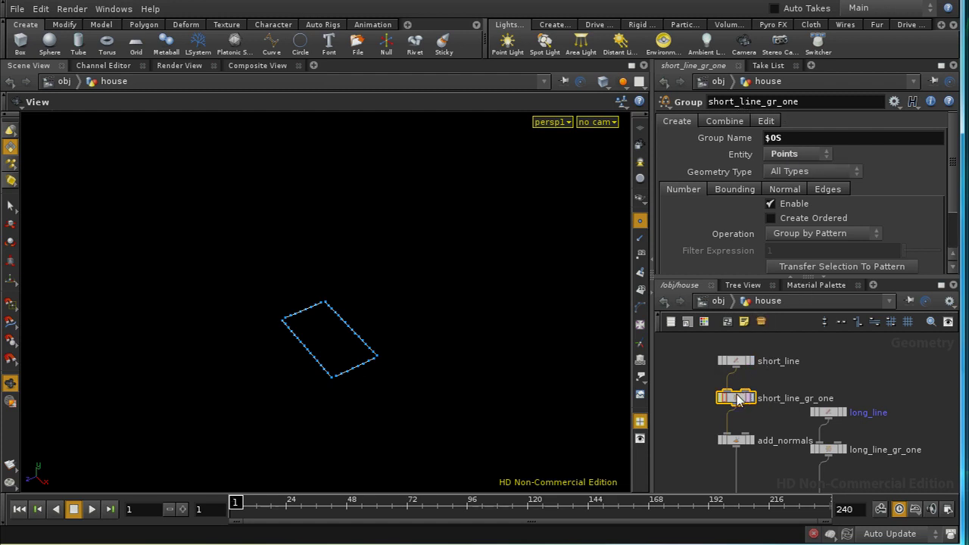
left_click(828, 449)
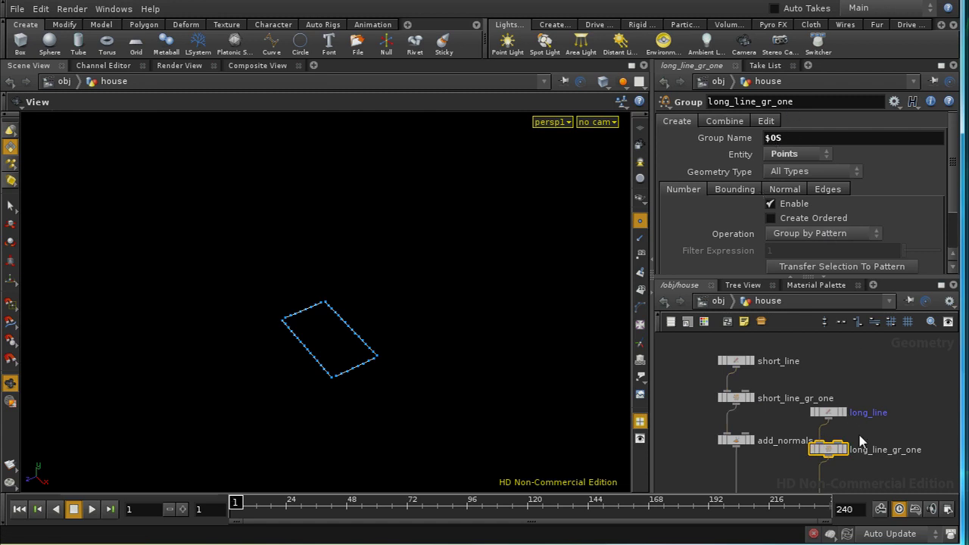
scroll(845, 413, "down", 5)
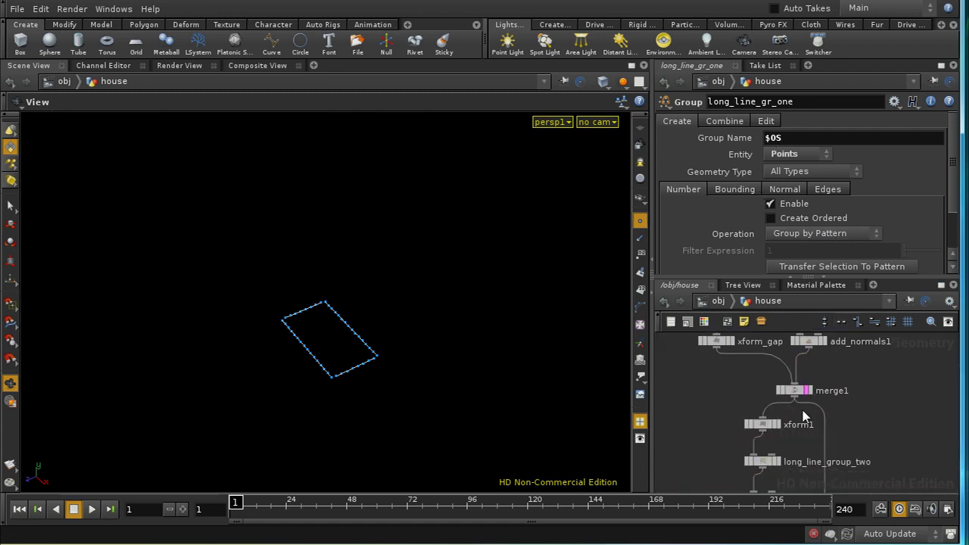
left_click(766, 433)
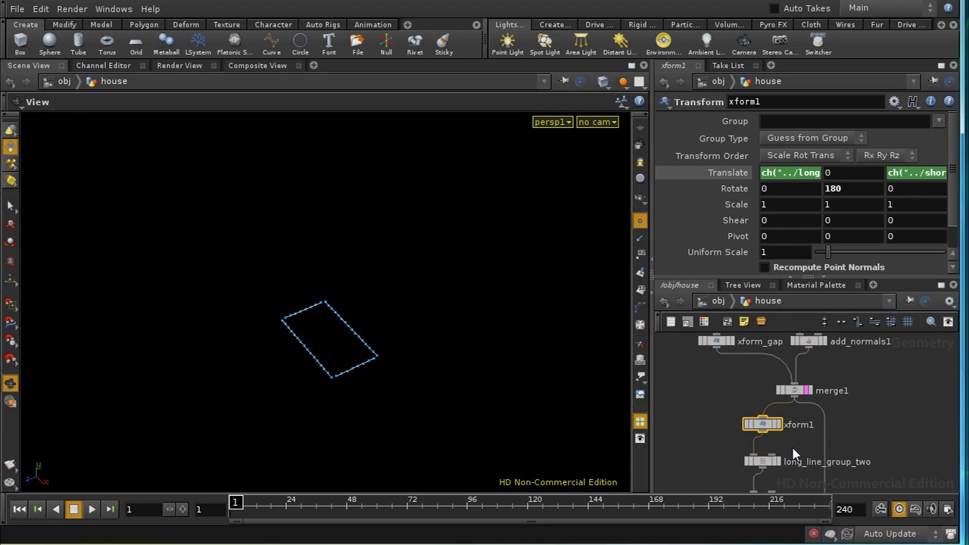
middle_click_drag(794, 452, 782, 407)
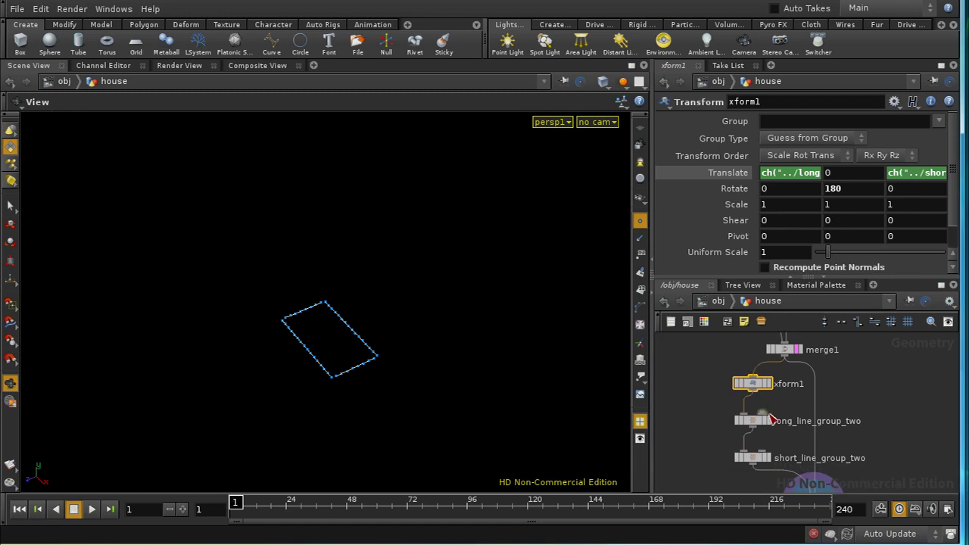
left_click(752, 422)
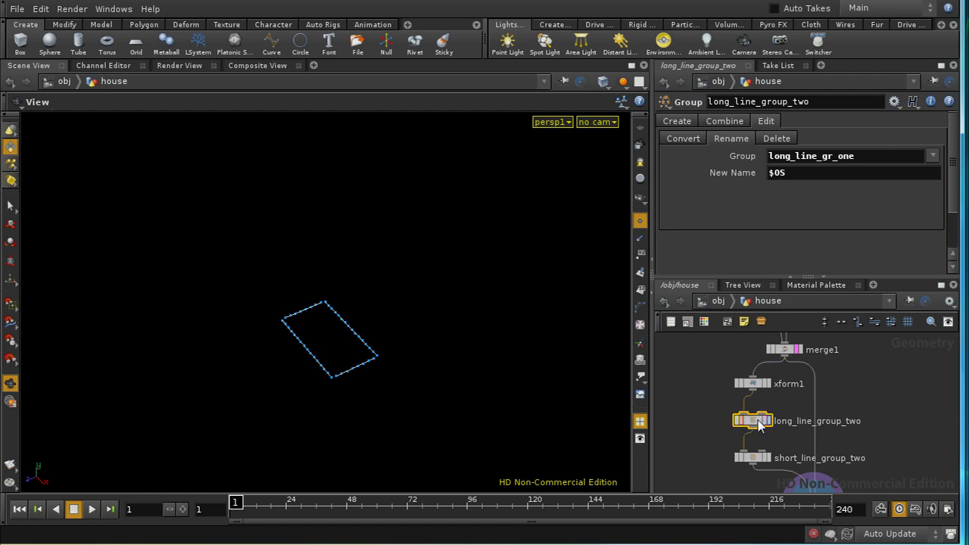
Compare both line group nodes and place a new Merge node below short_line_group_two.
left_click(749, 457)
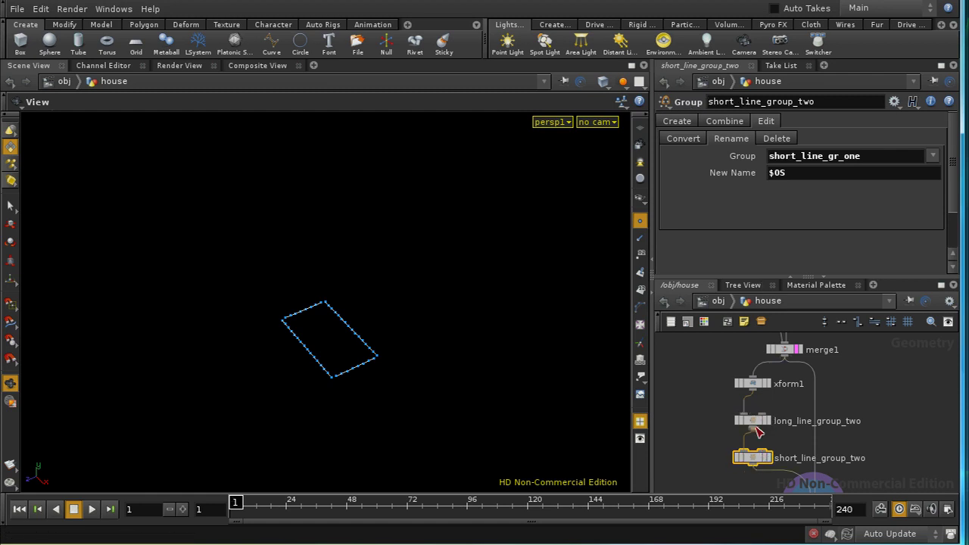
left_click(757, 424)
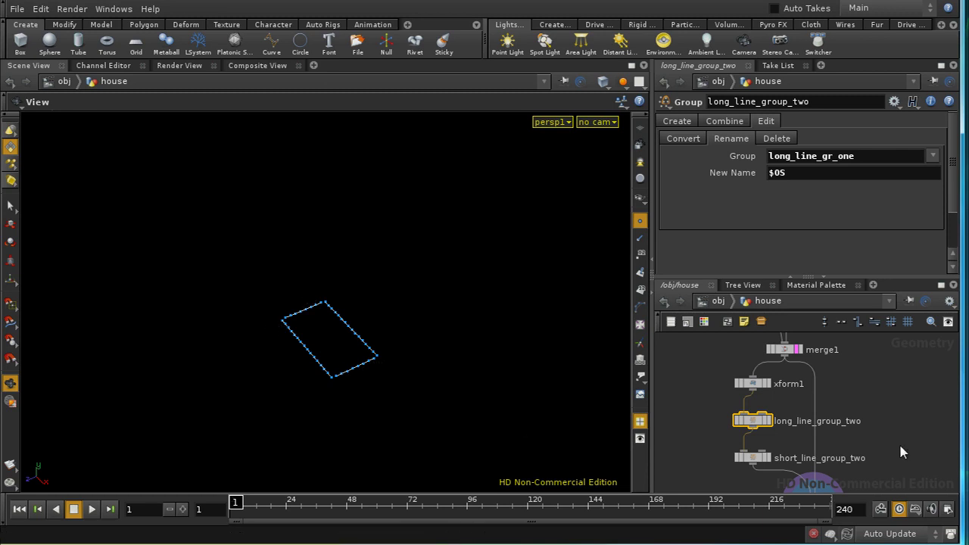
left_click(806, 447)
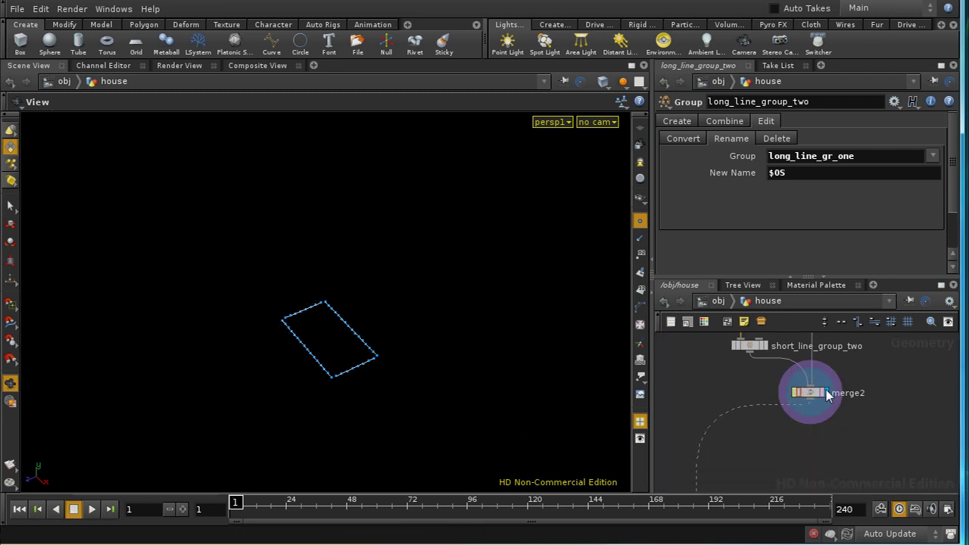
scroll(808, 438, "down", 10)
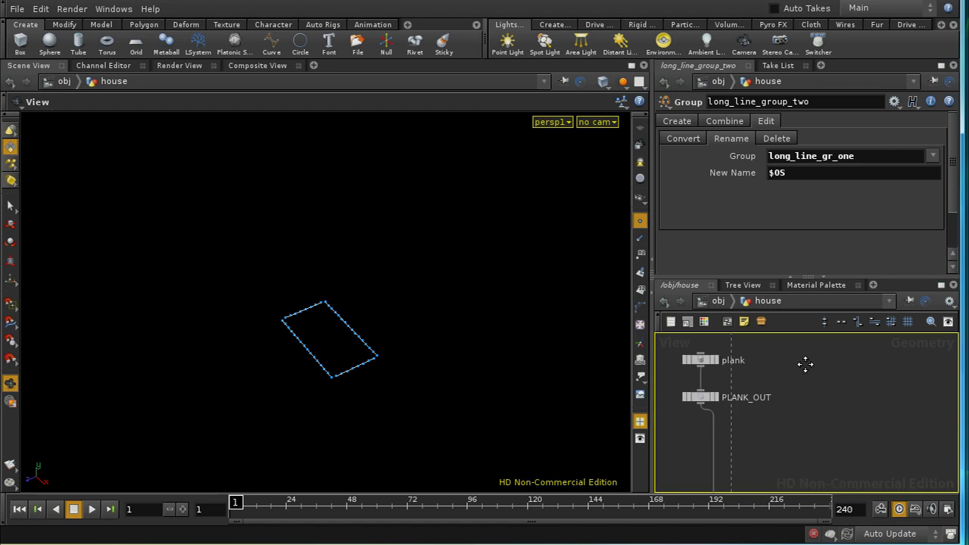
scroll(795, 454, "up", 8)
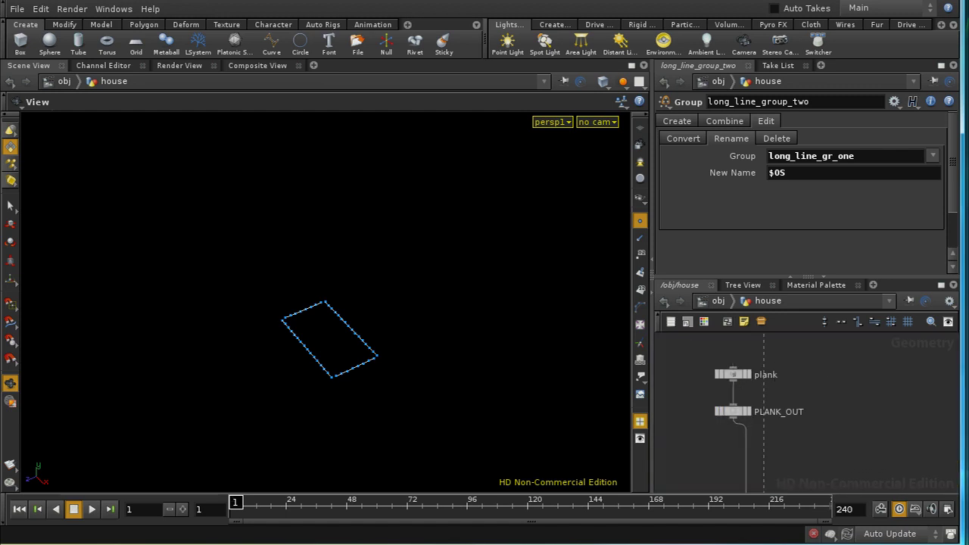
scroll(836, 397, "up", 10)
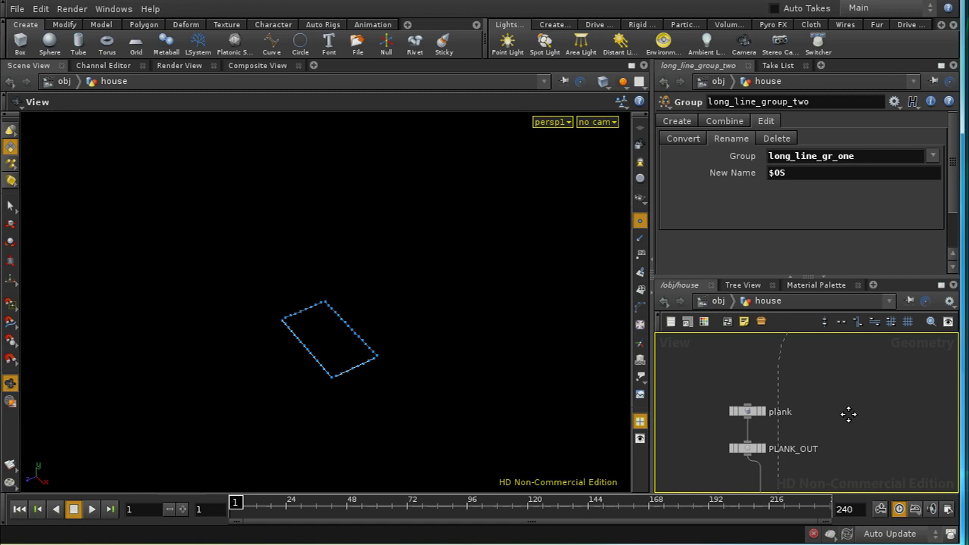
scroll(753, 412, "up", 5)
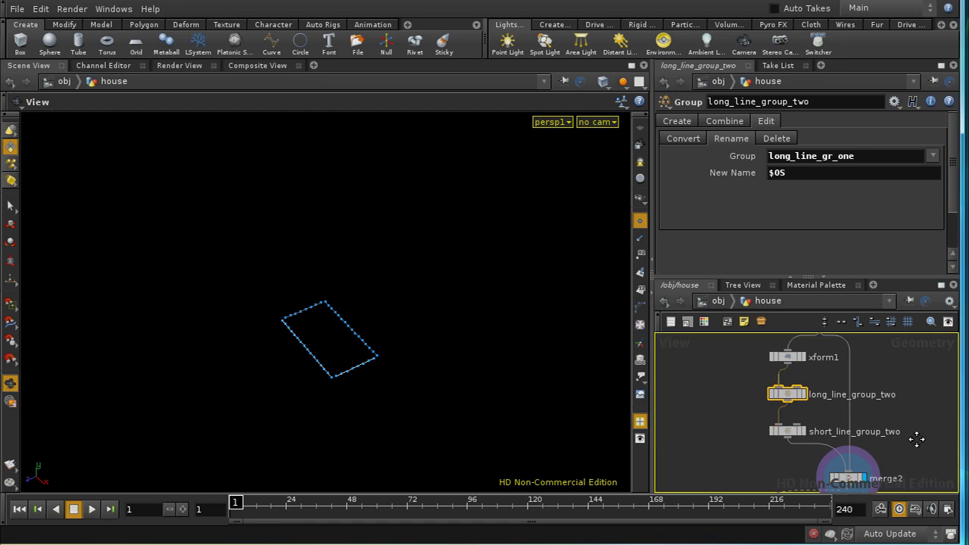
middle_click_drag(915, 439, 897, 395)
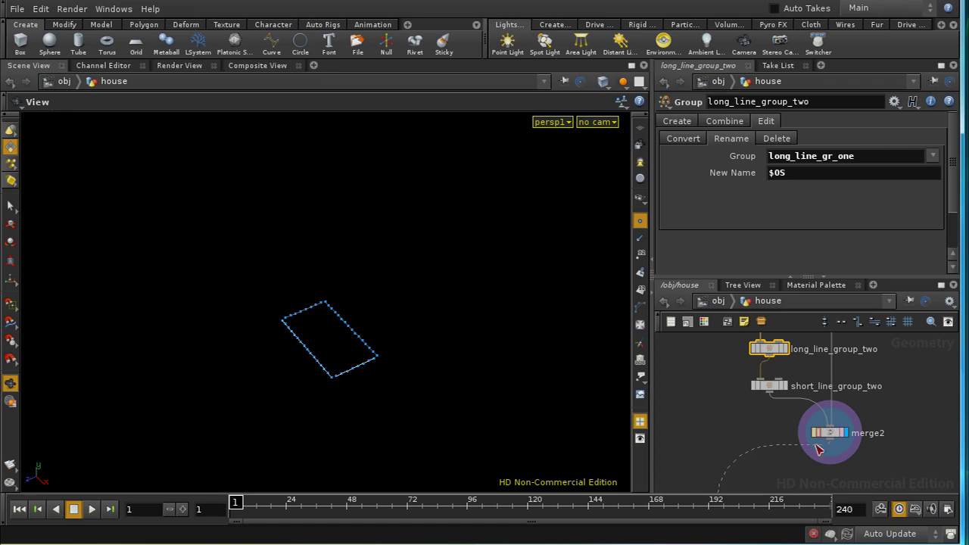
middle_click_drag(744, 356, 757, 407)
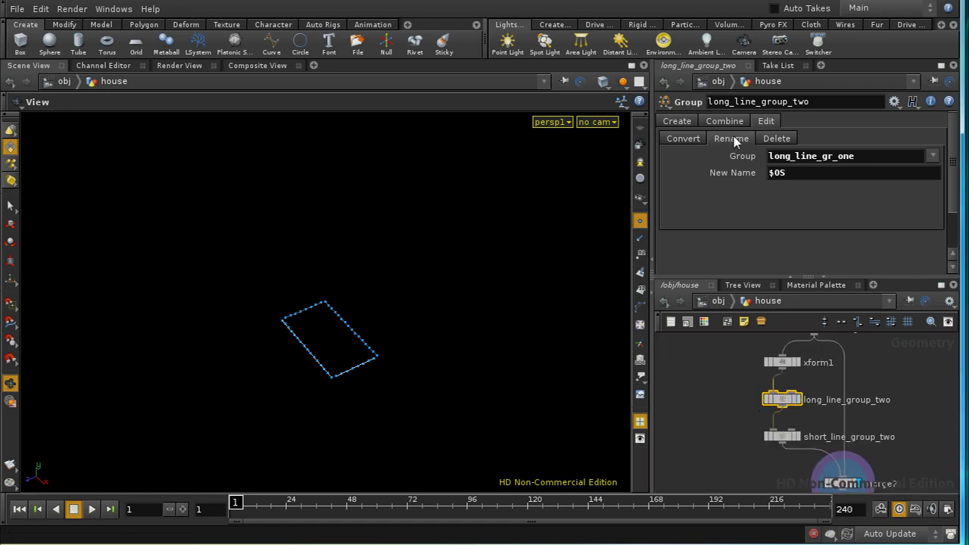
left_click(682, 124)
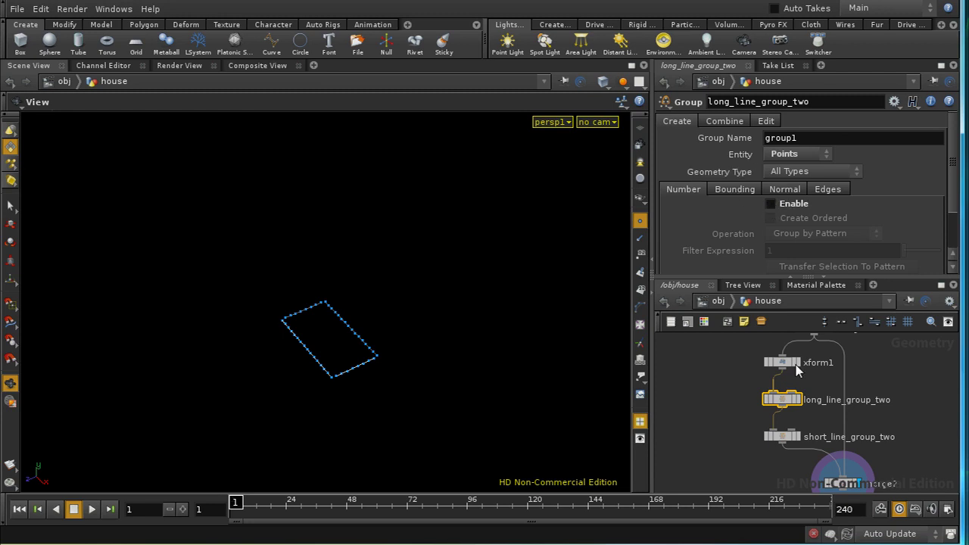
left_click(767, 123)
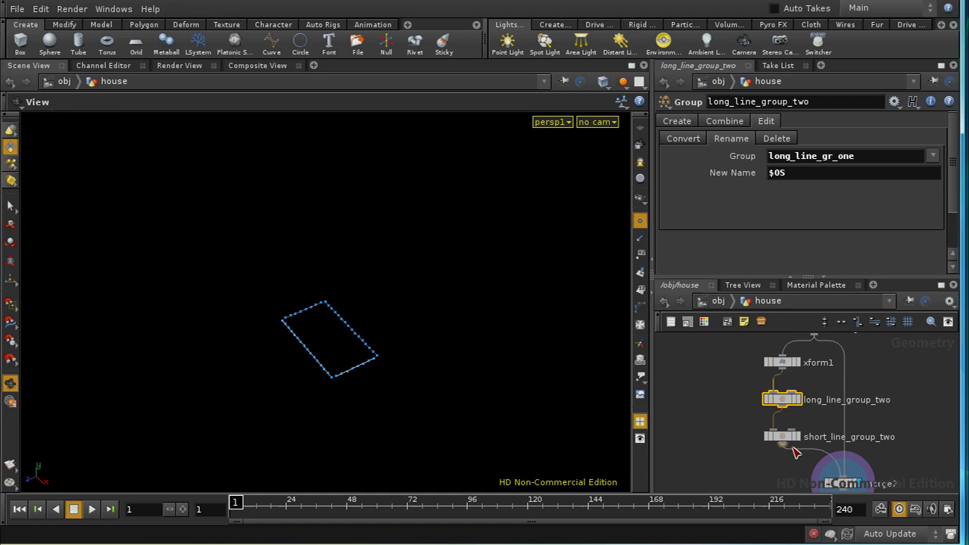
middle_click_drag(784, 432, 760, 365)
middle_click_drag(751, 447, 772, 384)
At obj level, check single_plank_anim's animated transforms and its object_merge1 node inside.
left_click(714, 302)
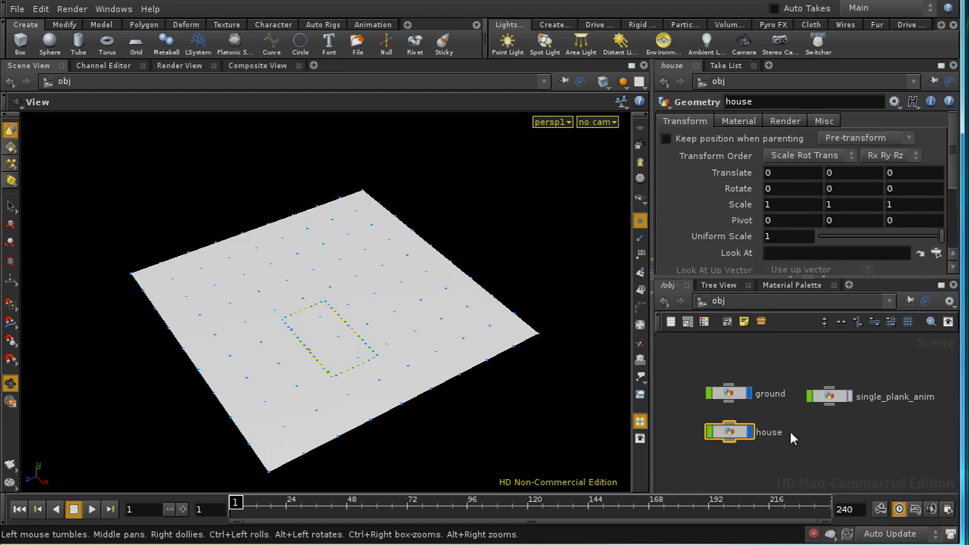
middle_click_drag(834, 438, 865, 428)
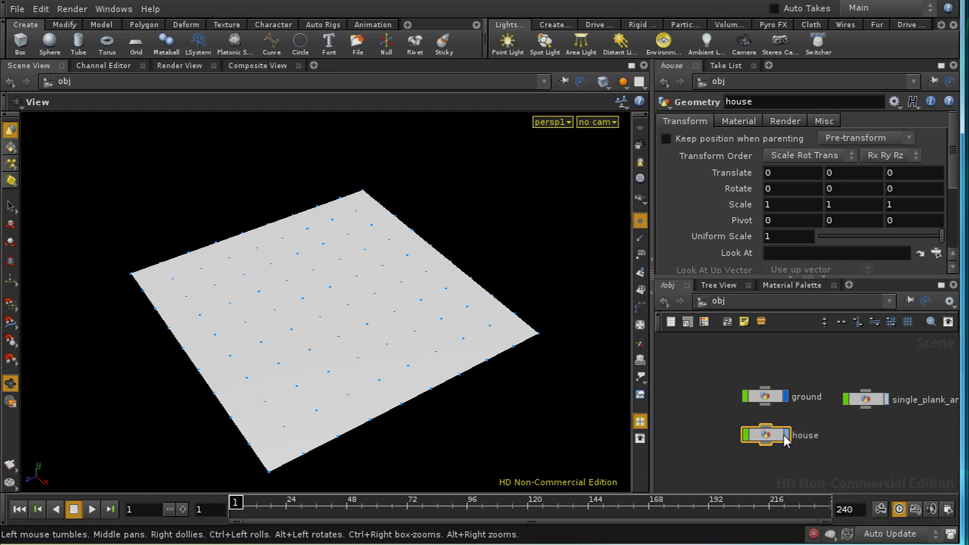
left_click(870, 401)
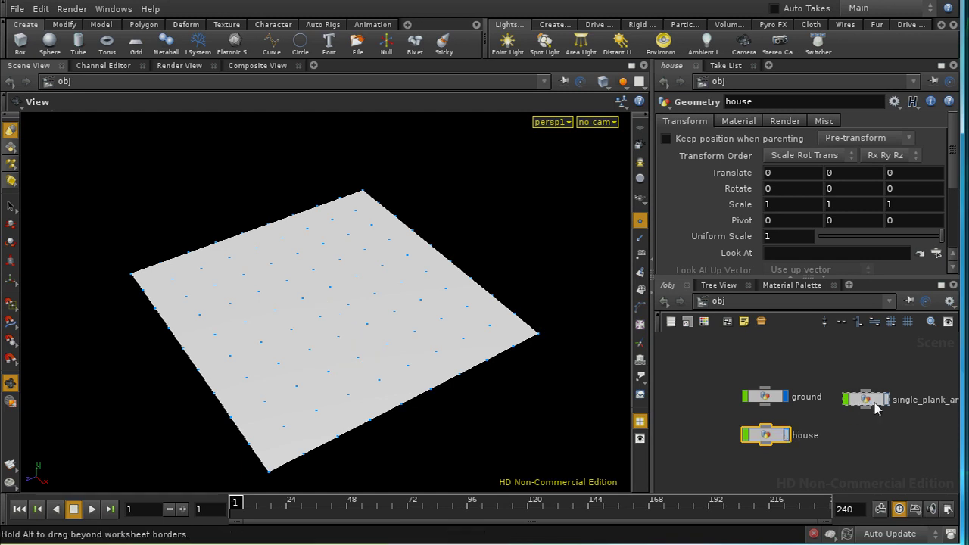
double_click(878, 405)
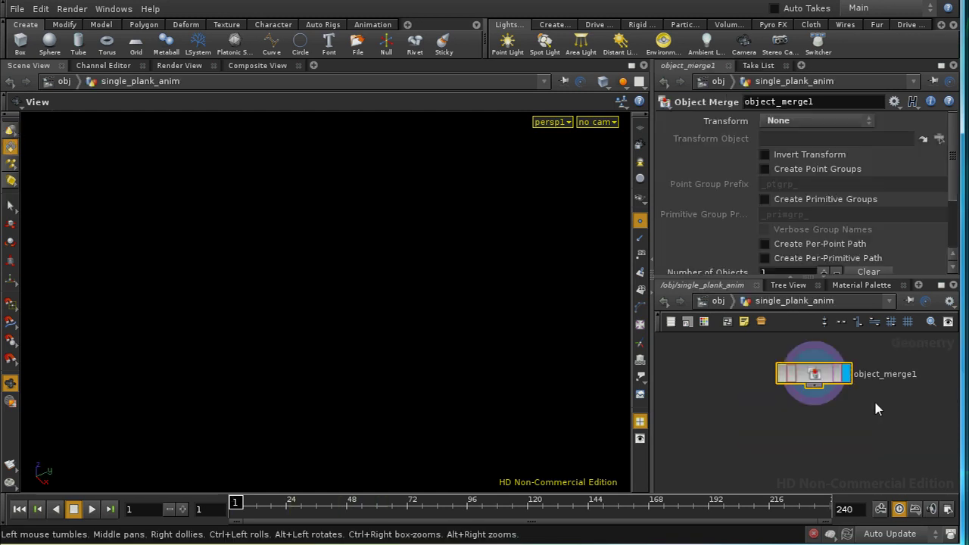
middle_click_drag(849, 409, 856, 469)
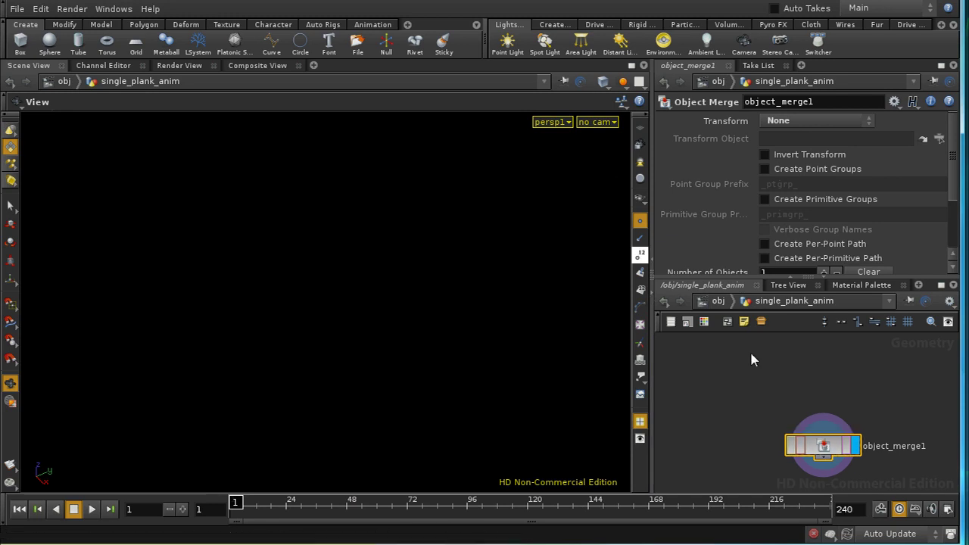
middle_click_drag(759, 408, 755, 389)
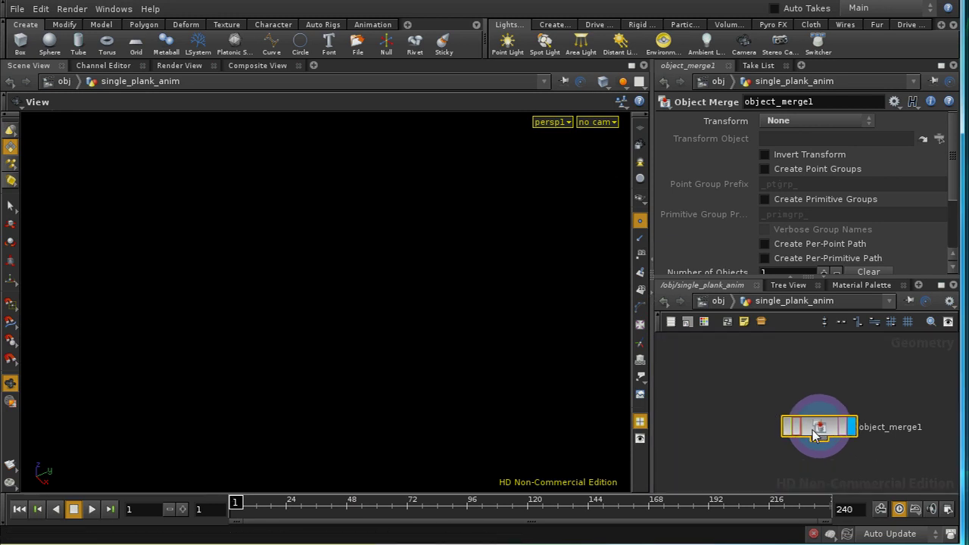
scroll(955, 210, "down", 3)
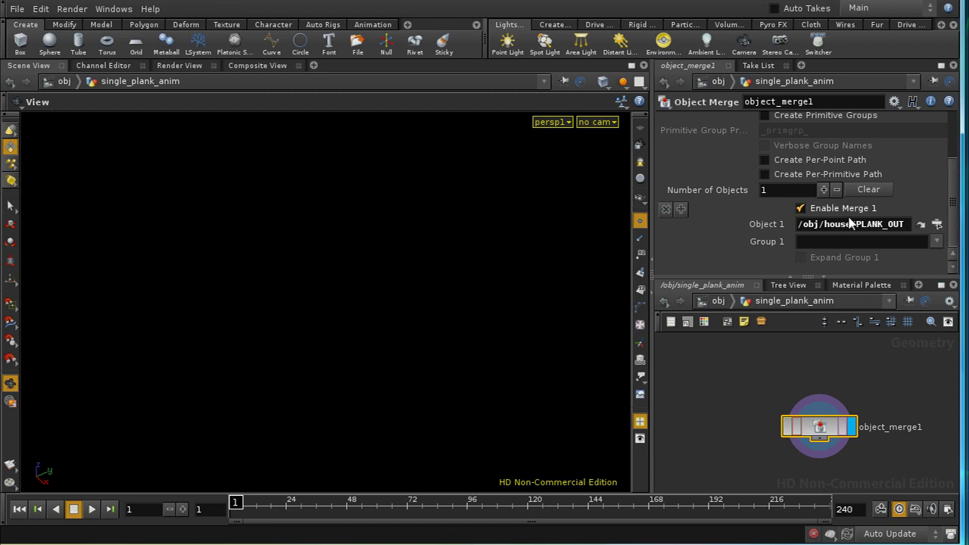
Back at scene level, scrub the timeline to preview the plank animation and select house.
left_click(718, 300)
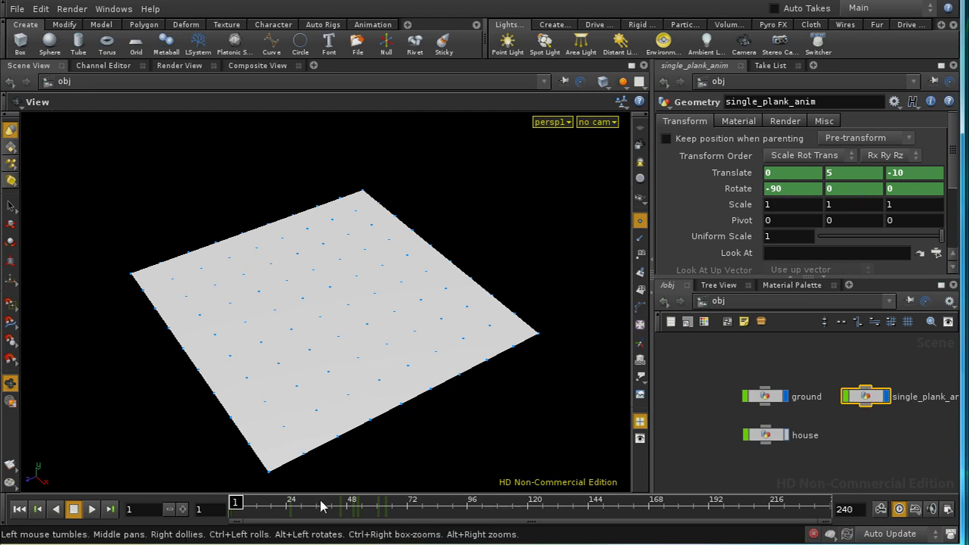
left_click_drag(234, 507, 194, 530)
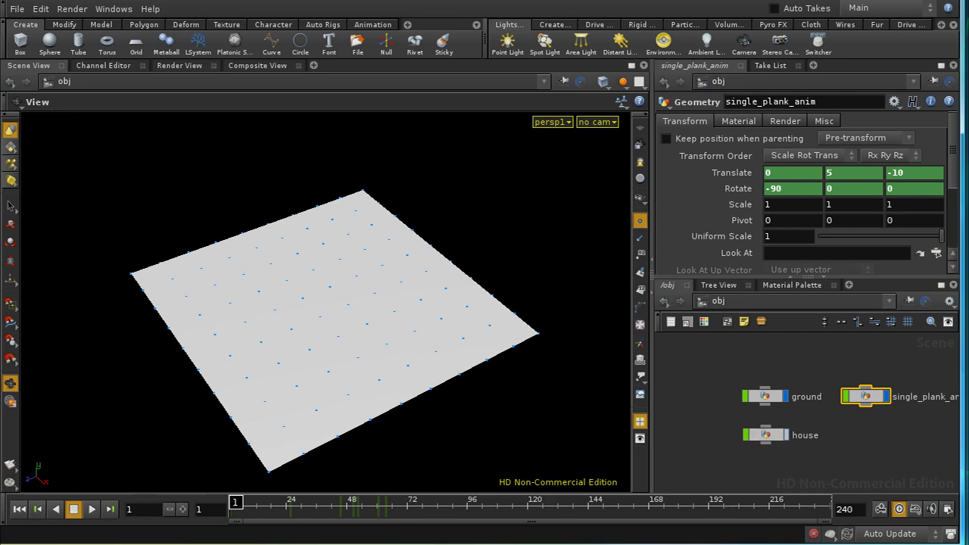
left_click(764, 435)
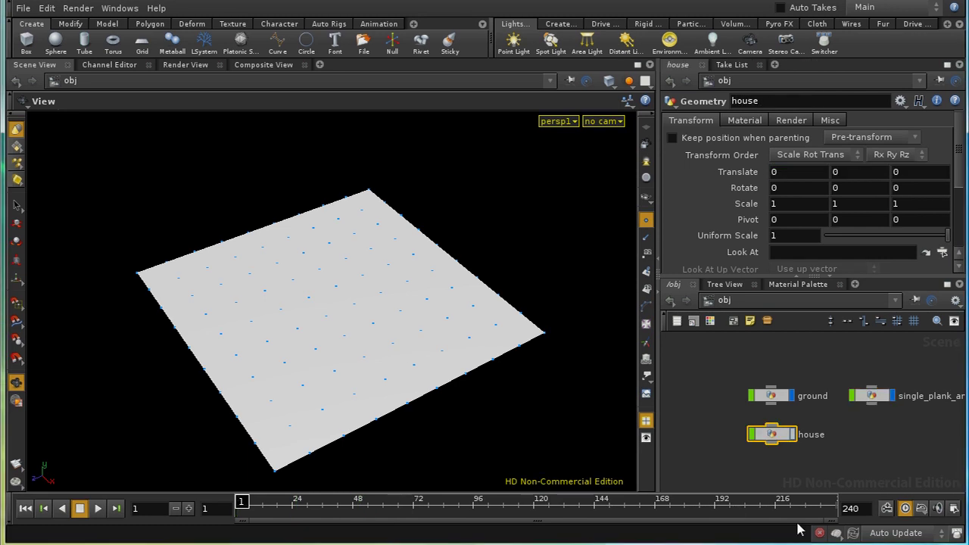
Enter the house network and frame the view on merge2.
double_click(772, 435)
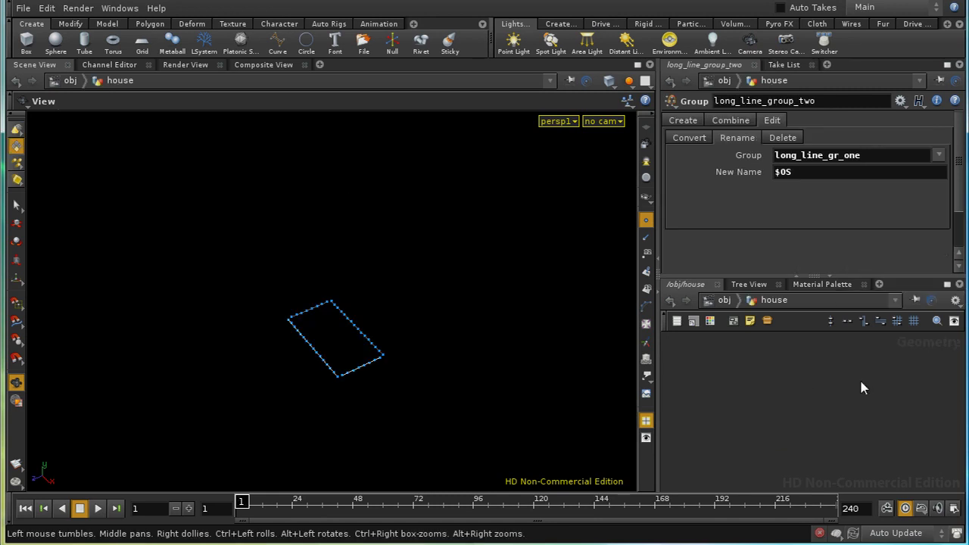
key("h")
scroll(871, 401, "up", 3)
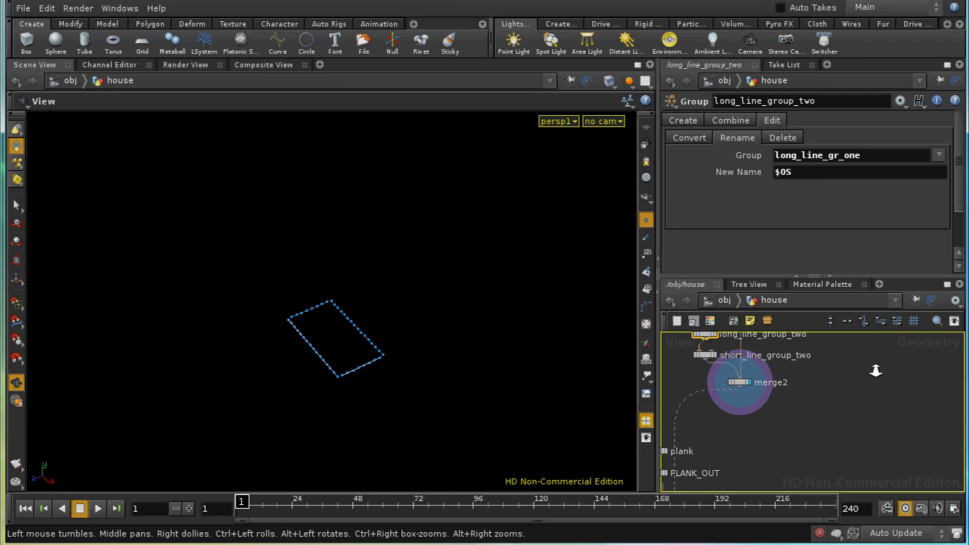
key("f")
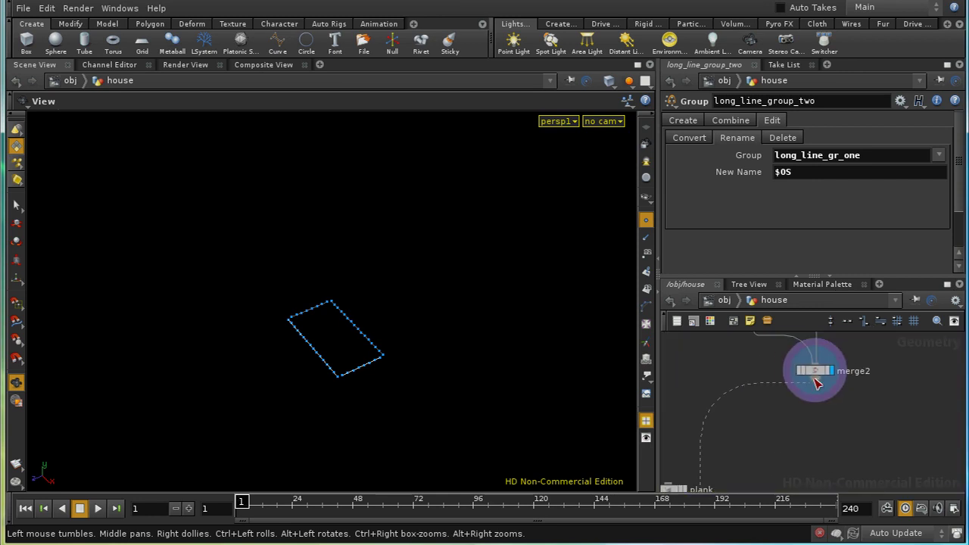
left_click(815, 379)
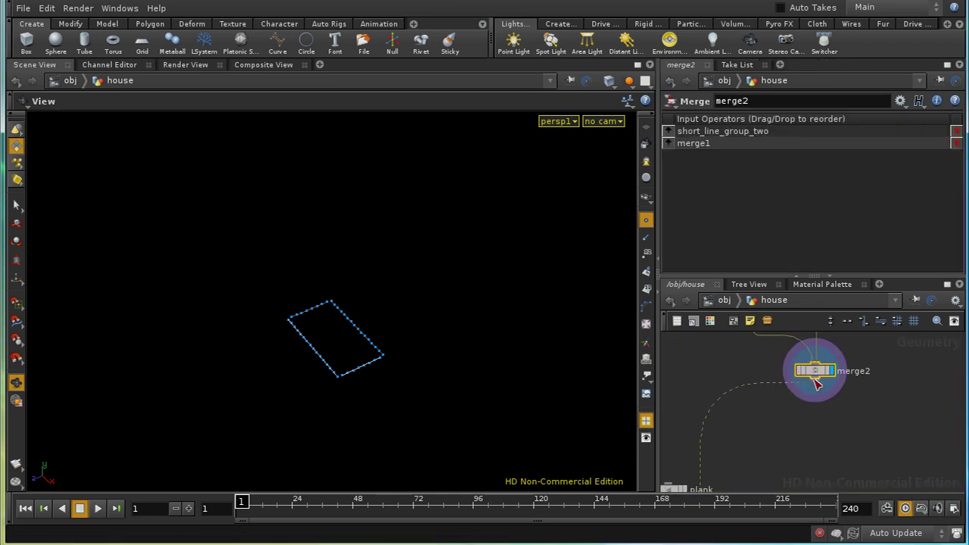
Add an AttribCreate node below merge2 with attribute name R and size 3.
key("Tab")
type("at")
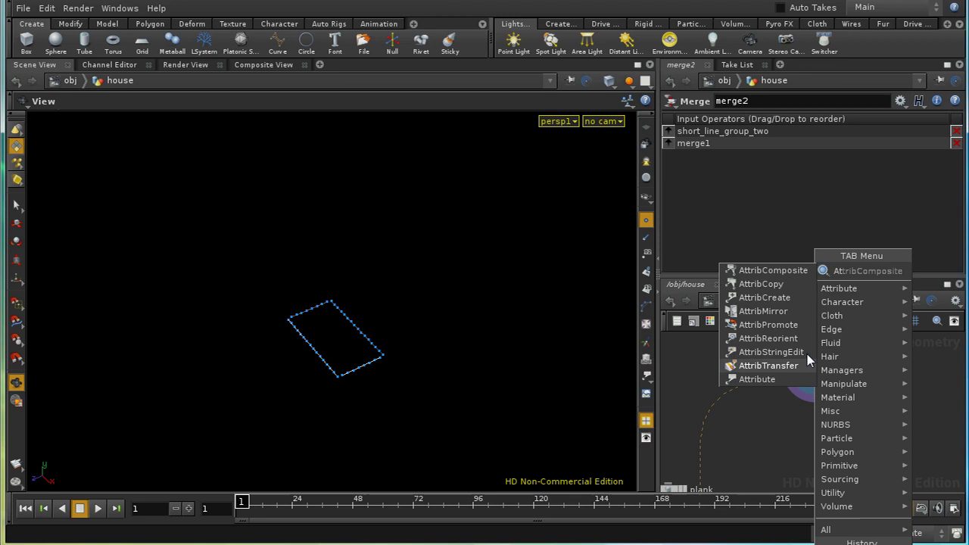
left_click(784, 303)
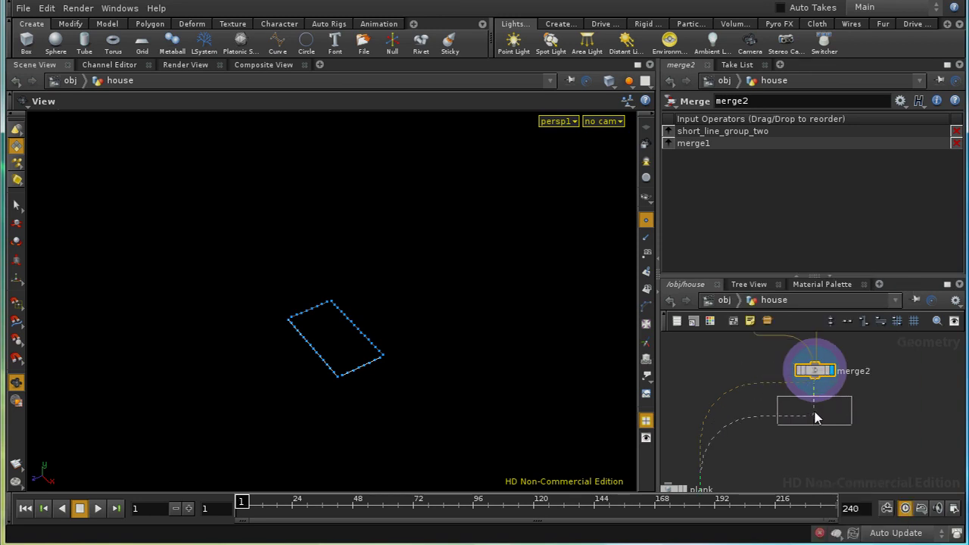
left_click(815, 415)
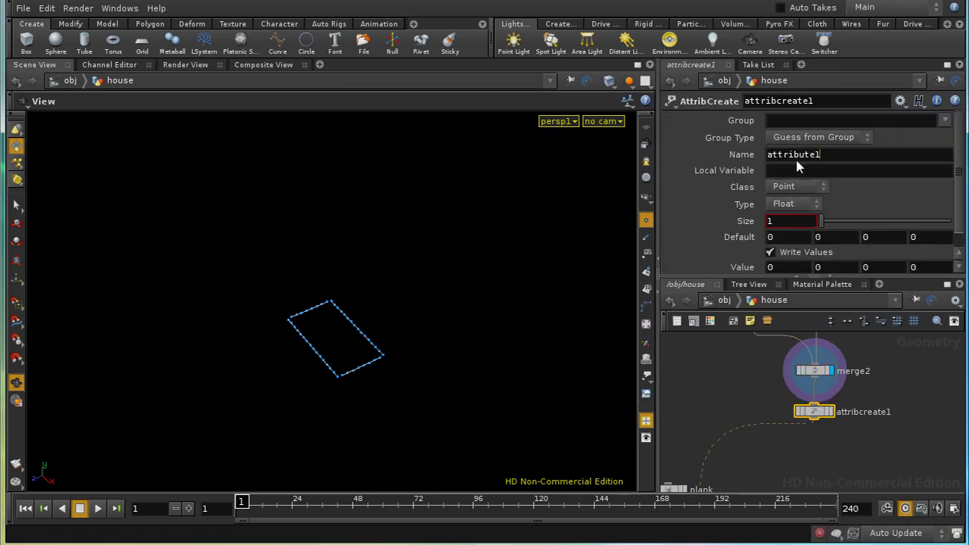
double_click(820, 156)
key("BackSpace")
type("R")
type("3")
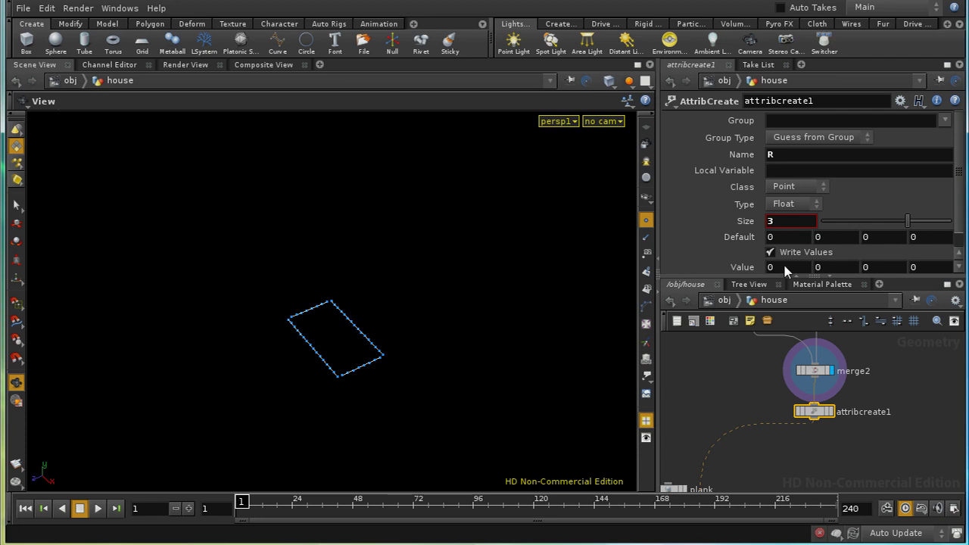
Set R's first value to ch("/obj/single_plank_anim/rx").
left_click(947, 65)
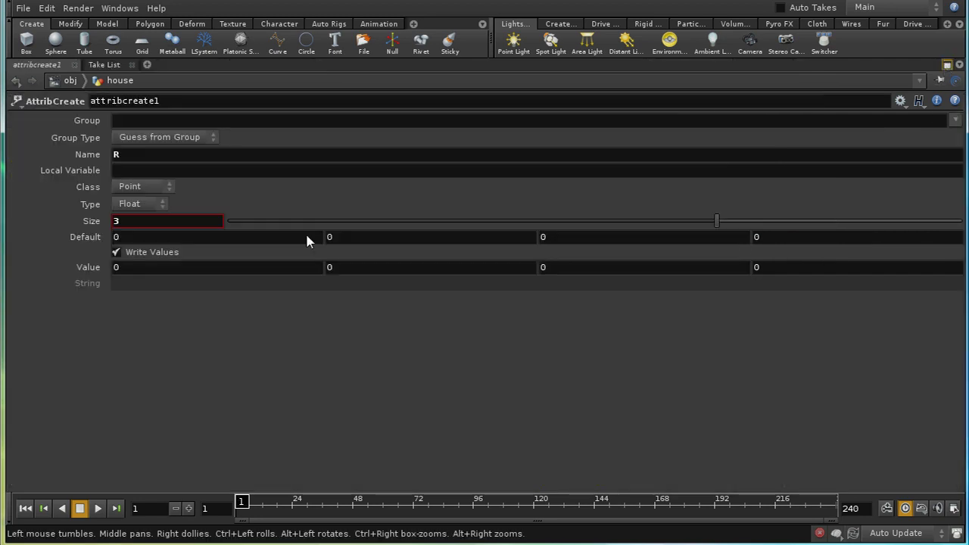
left_click(123, 268)
type("ch")
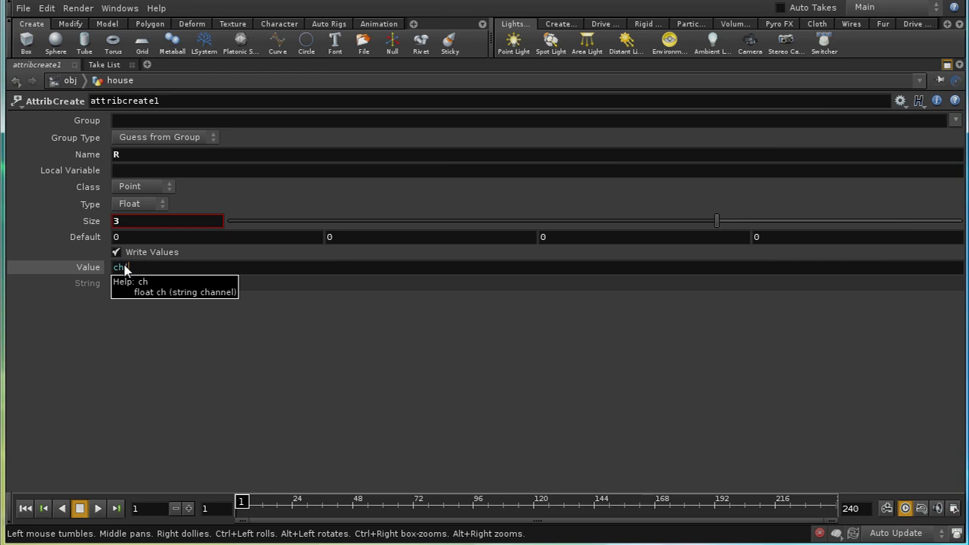
type("(\"/obj/")
key("Down")
key("Down")
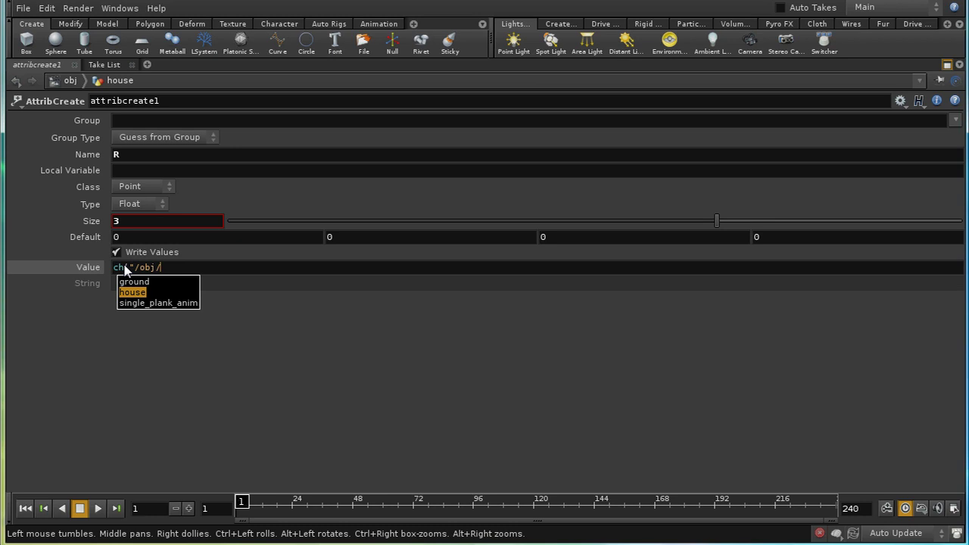
key("Down")
key("Return")
type("/rx")
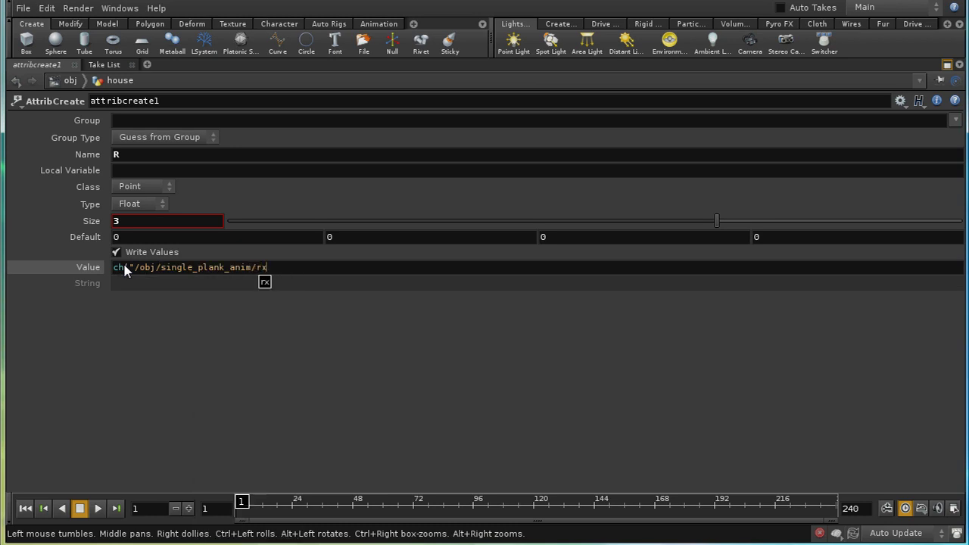
type("\")")
key("Return")
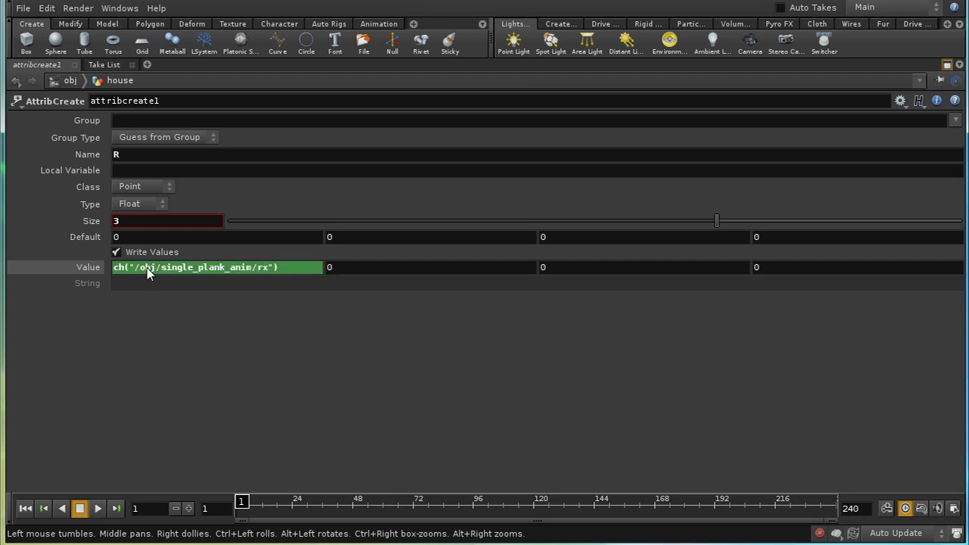
Copy the rx expression and paste it into R's second and third values.
right_click(147, 274)
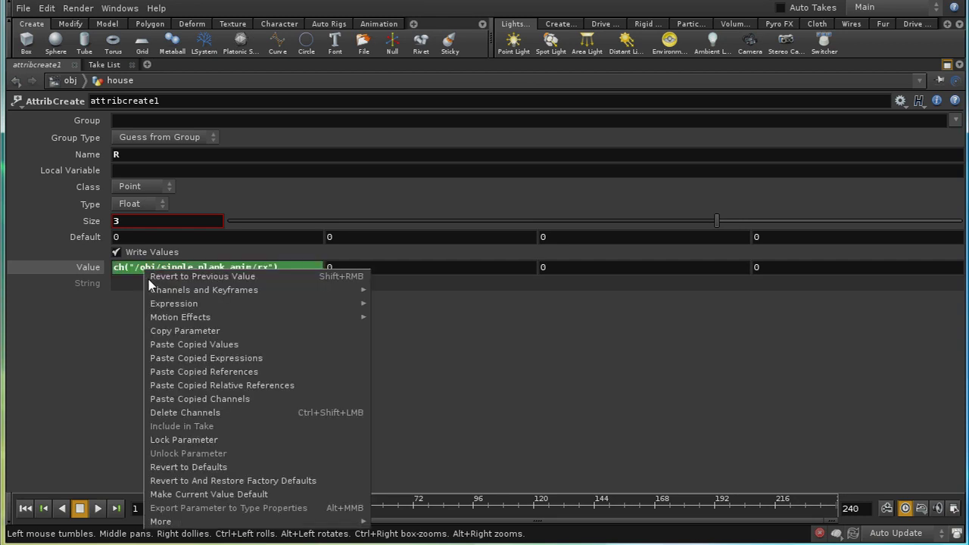
left_click(168, 330)
right_click(352, 267)
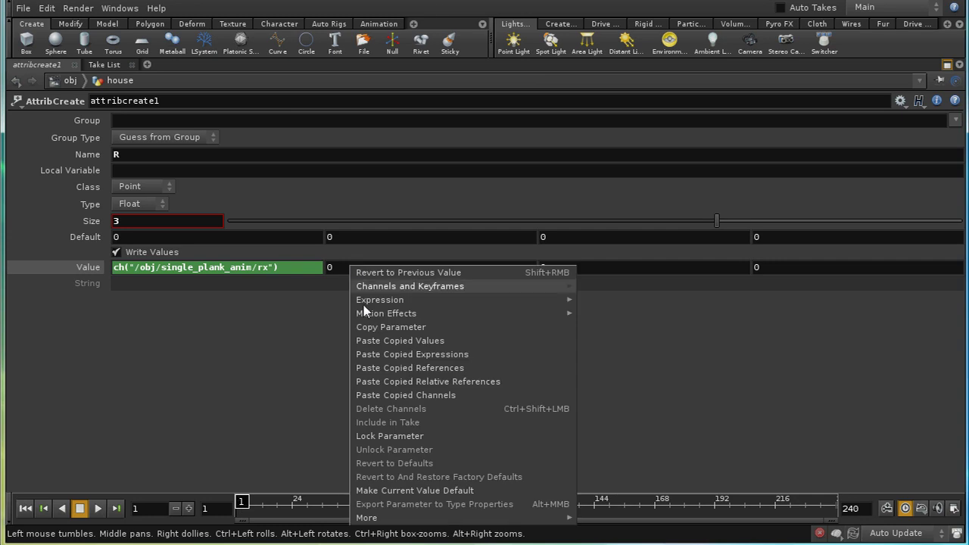
left_click(386, 352)
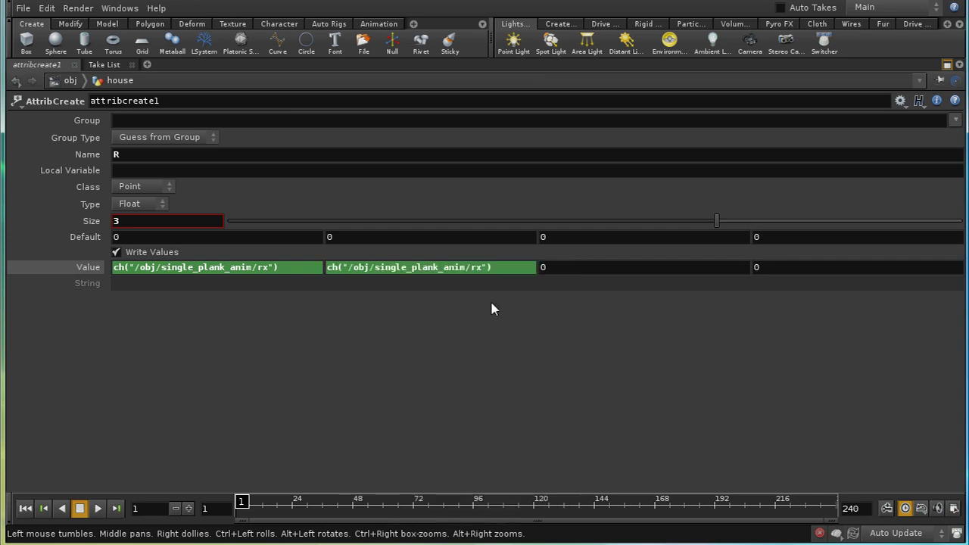
right_click(592, 271)
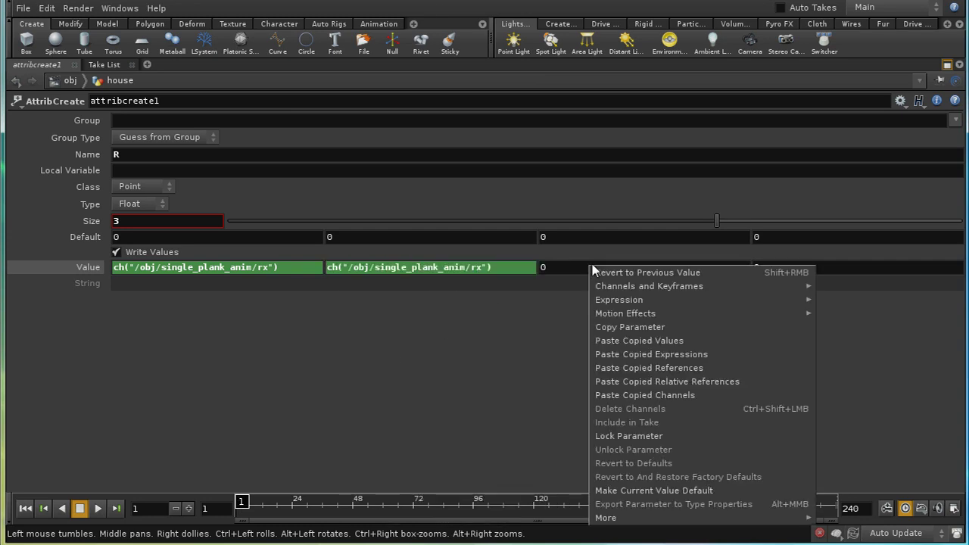
left_click(637, 356)
Change the second and third values to reference the ry and rz channels.
left_click(486, 272)
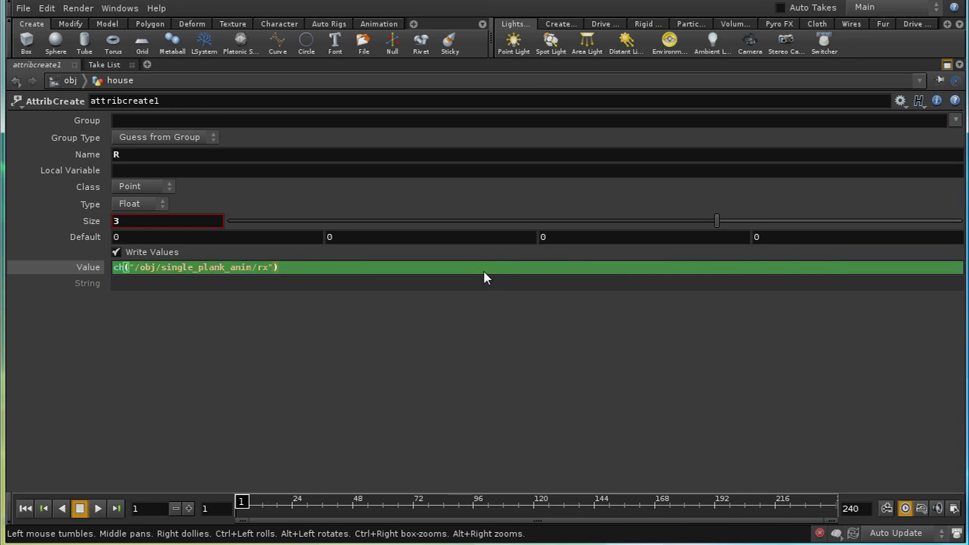
key("Left")
key("Left")
key("BackSpace")
type("y")
key("Return")
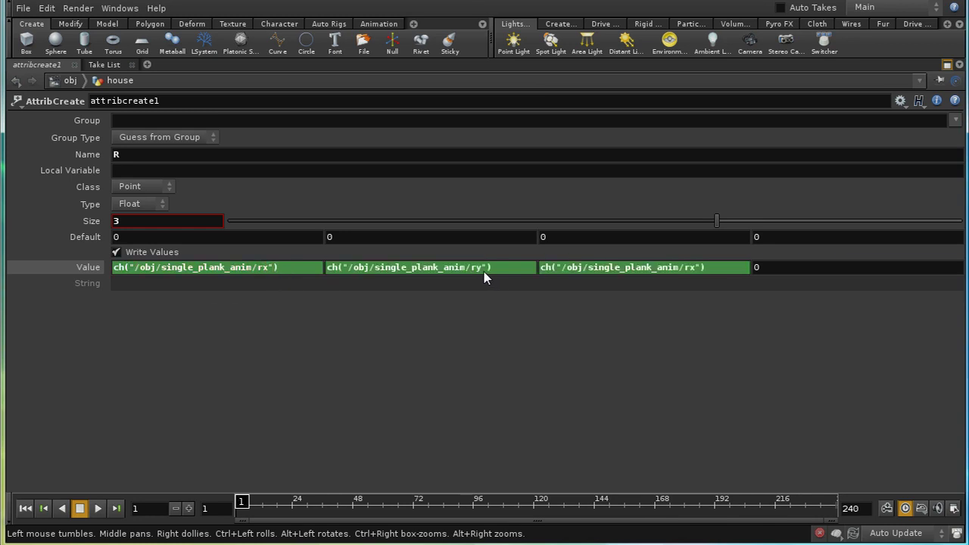
left_click(698, 271)
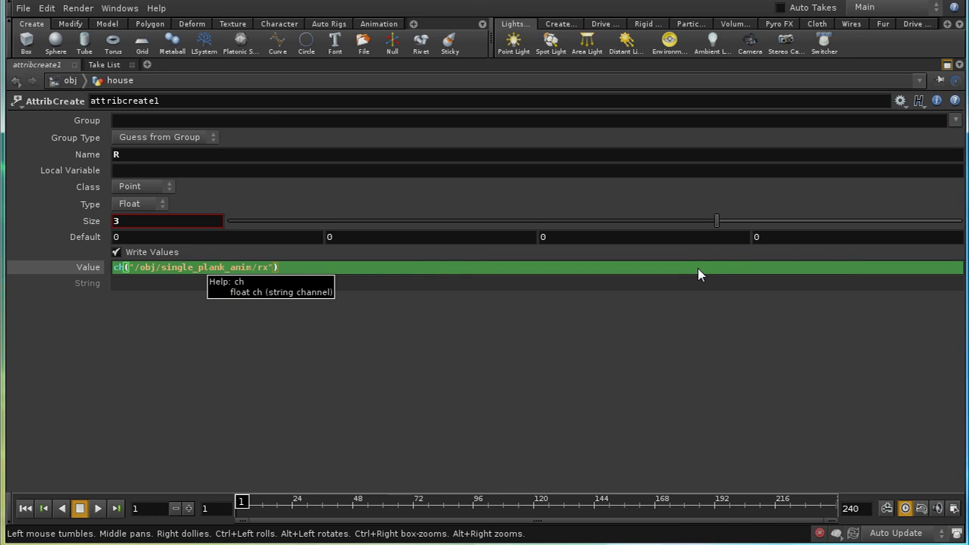
key("Left")
key("Left")
key("BackSpace")
type("z")
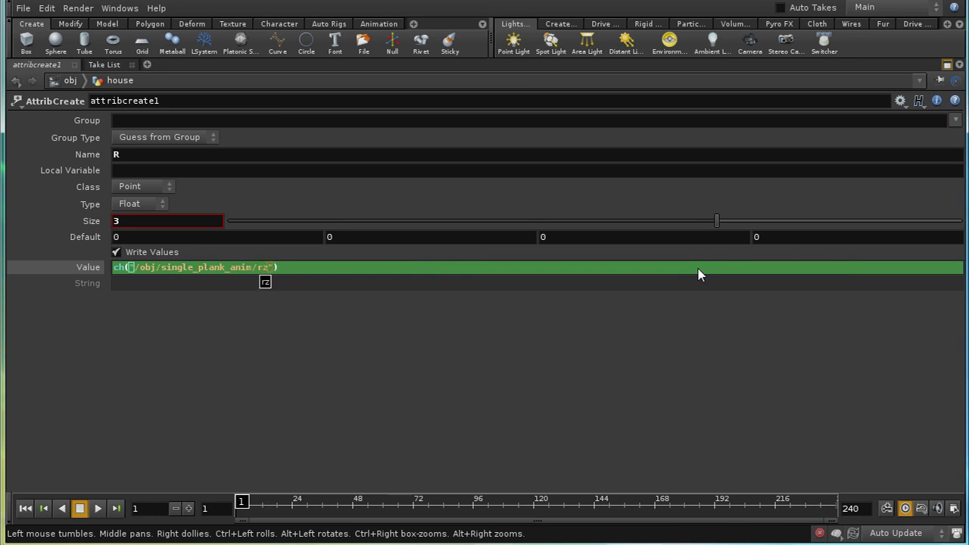
key("Return")
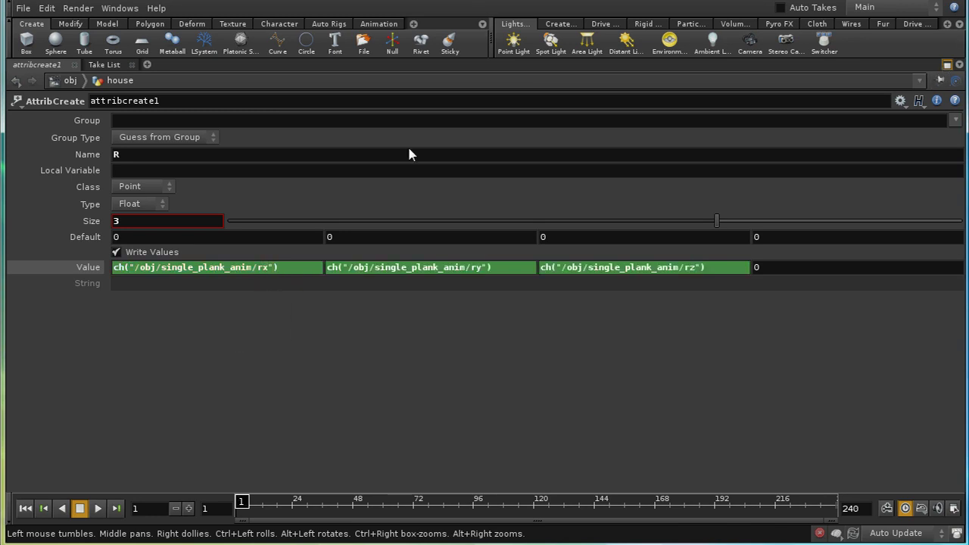
Rename the node to attrib_rotate and restore the normal pane layout.
left_click(189, 100)
key("BackSpace")
key("BackSpace")
key("BackSpace")
key("BackSpace")
key("BackSpace")
key("BackSpace")
key("BackSpace")
type("_rotate")
key("Return")
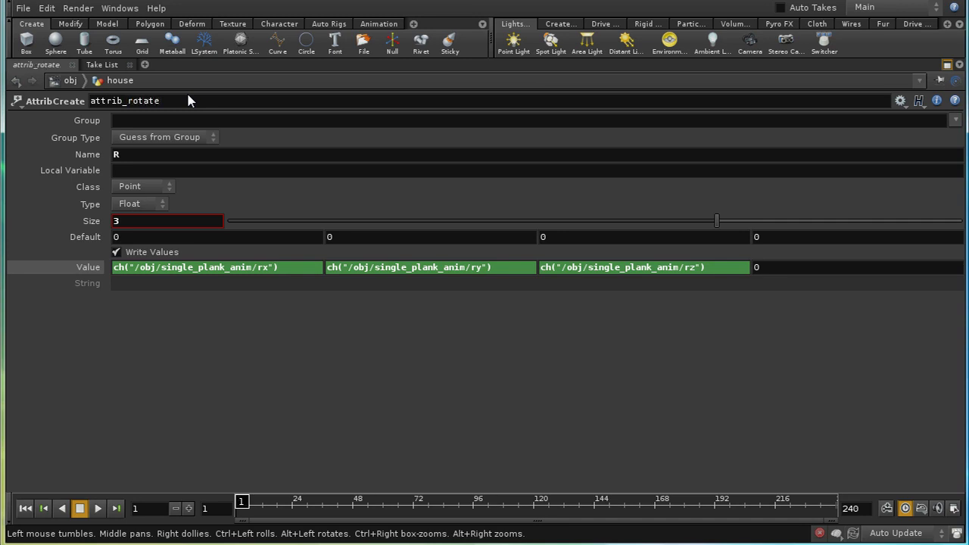
left_click(946, 65)
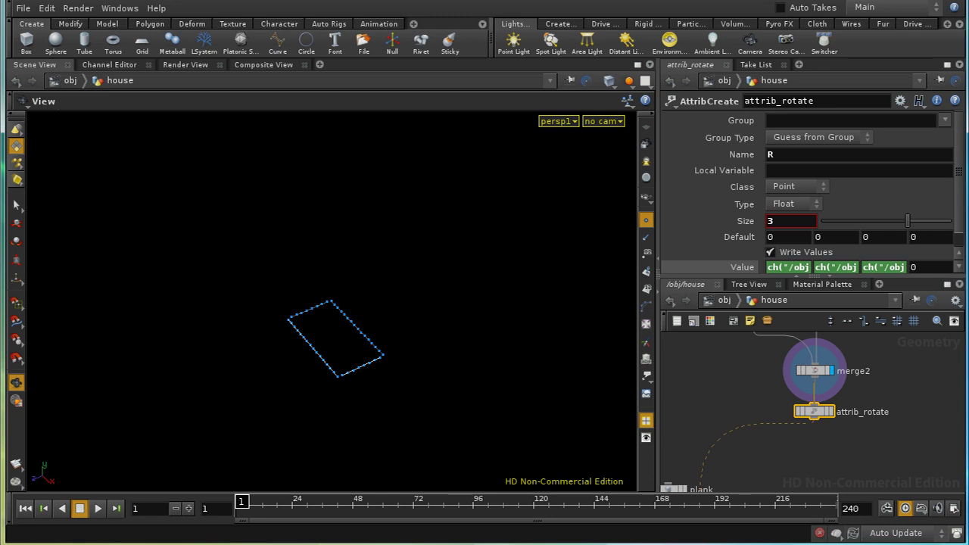
Add a Point node, point1, under attrib_rotate limited to the long_line_gr_one group.
middle_click_drag(767, 458, 739, 472)
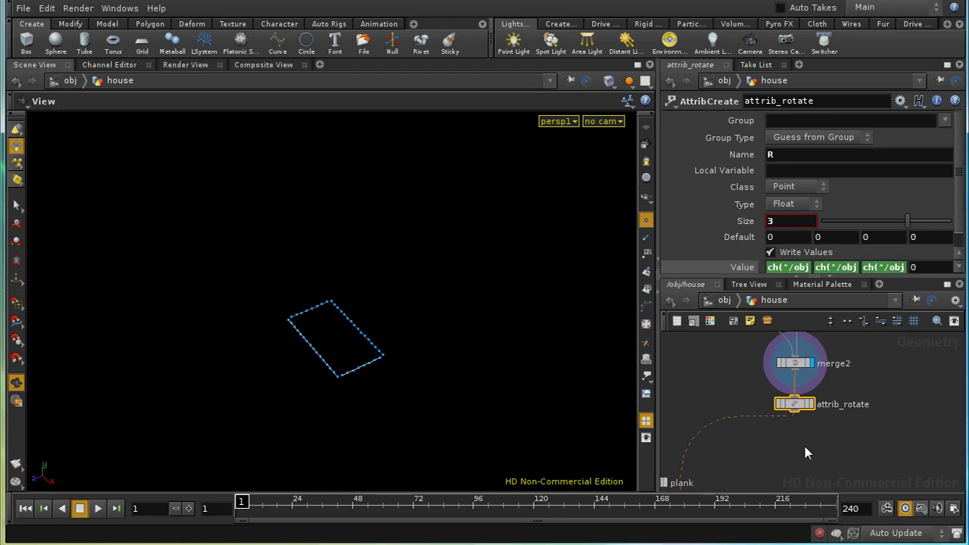
key("Tab")
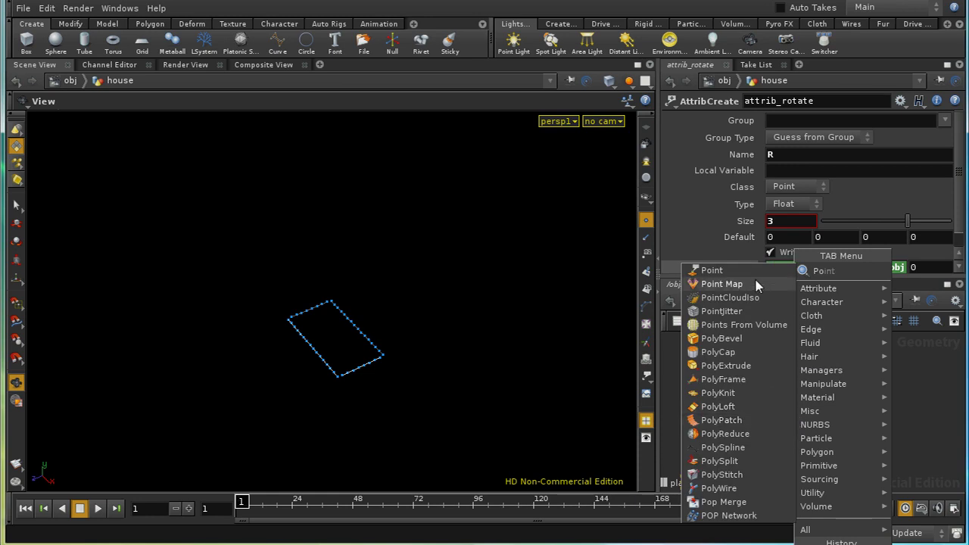
key("Escape")
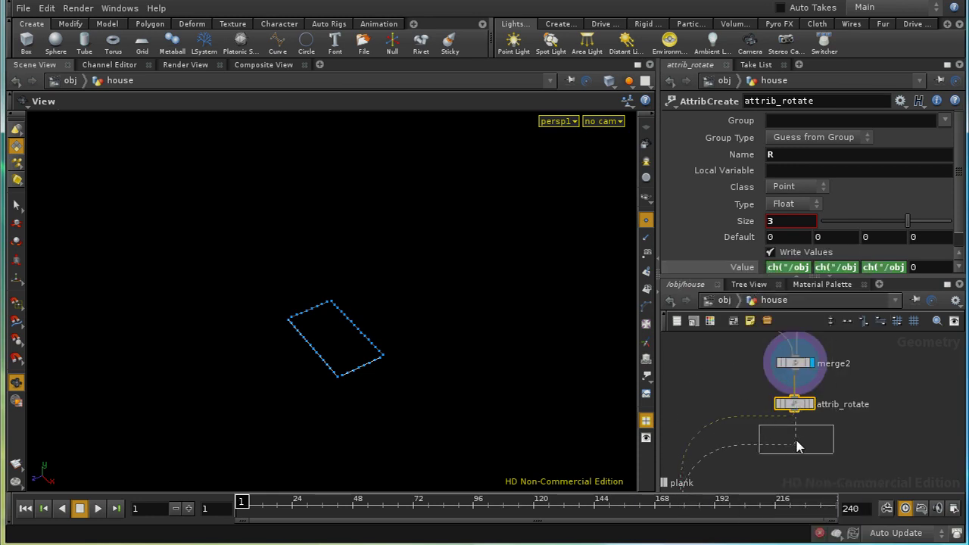
left_click(815, 445)
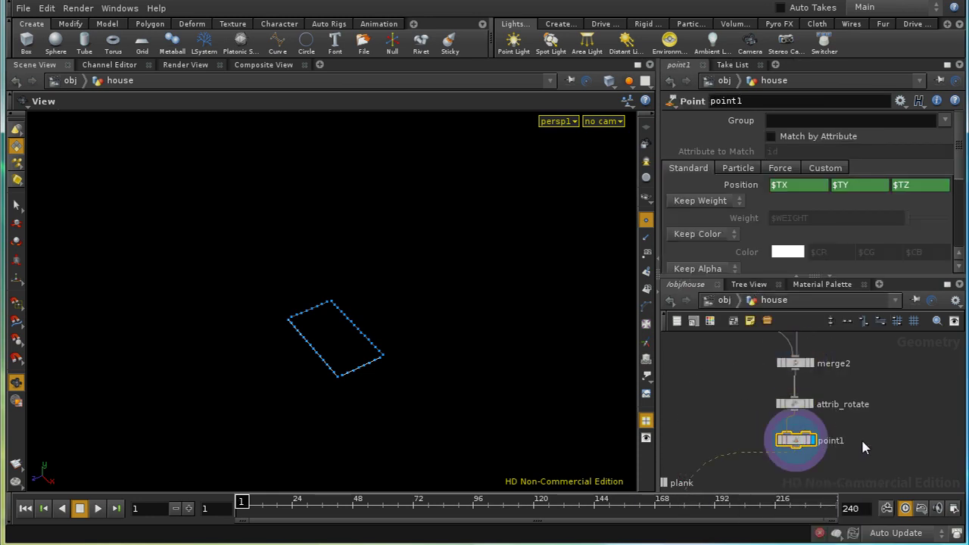
left_click(944, 121)
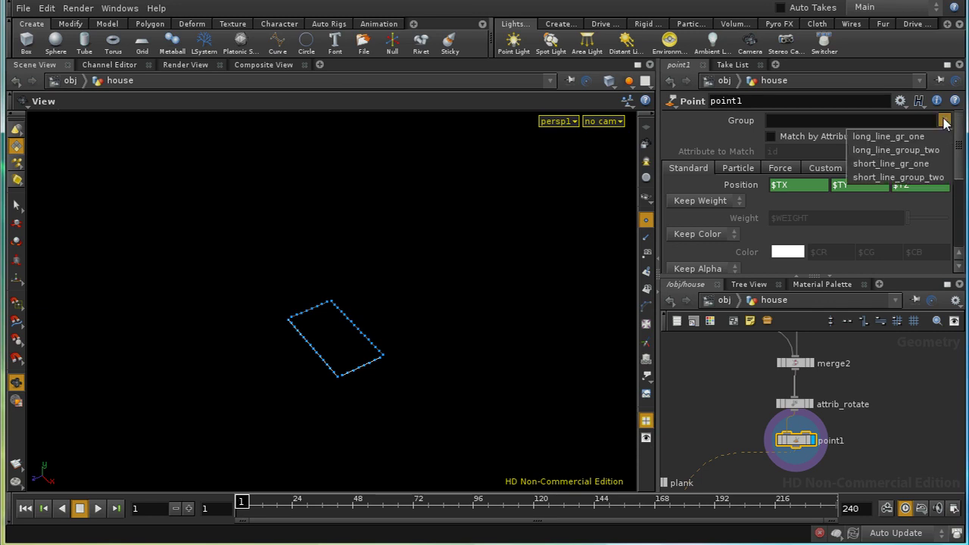
left_click(878, 139)
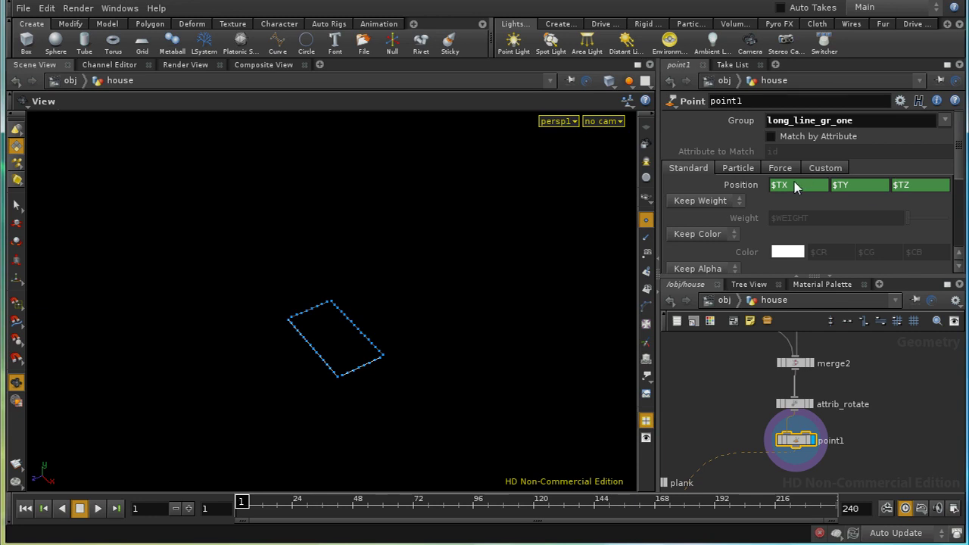
Append + ch("/obj/single_plank_anim/tx") to point1's X position $TX.
left_click(947, 64)
left_click(178, 189)
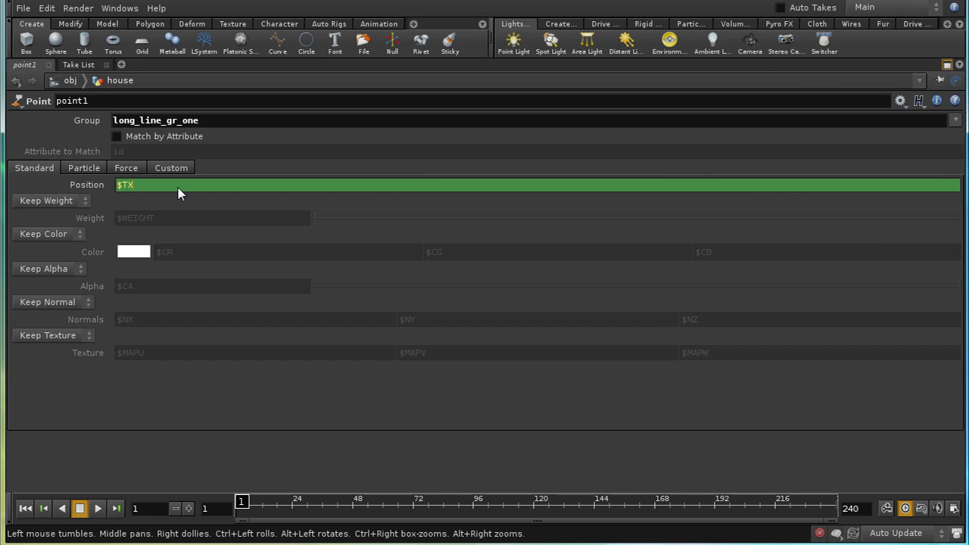
type("+ ch(\"../")
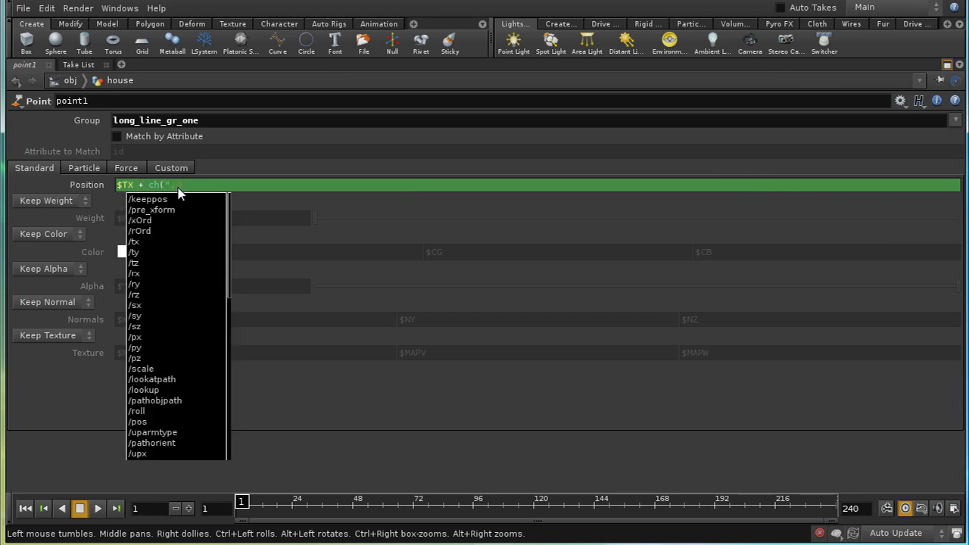
key("BackSpace")
key("BackSpace")
key("BackSpace")
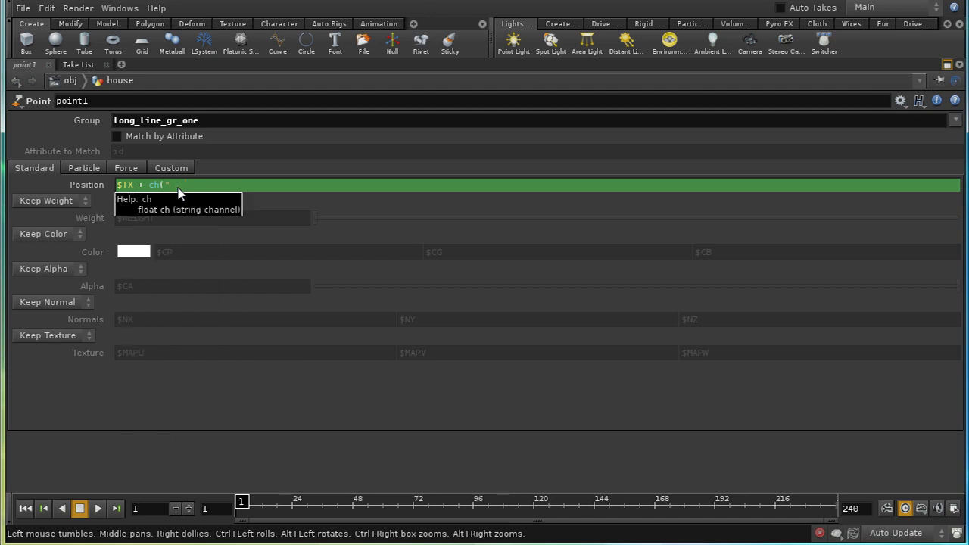
type("/obj")
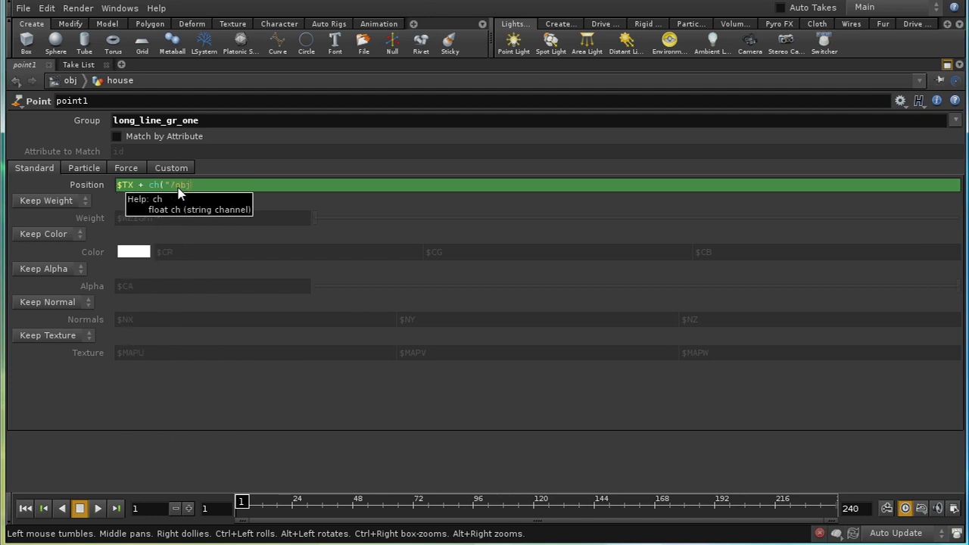
type("/")
key("Down")
key("Down")
key("Down")
key("Return")
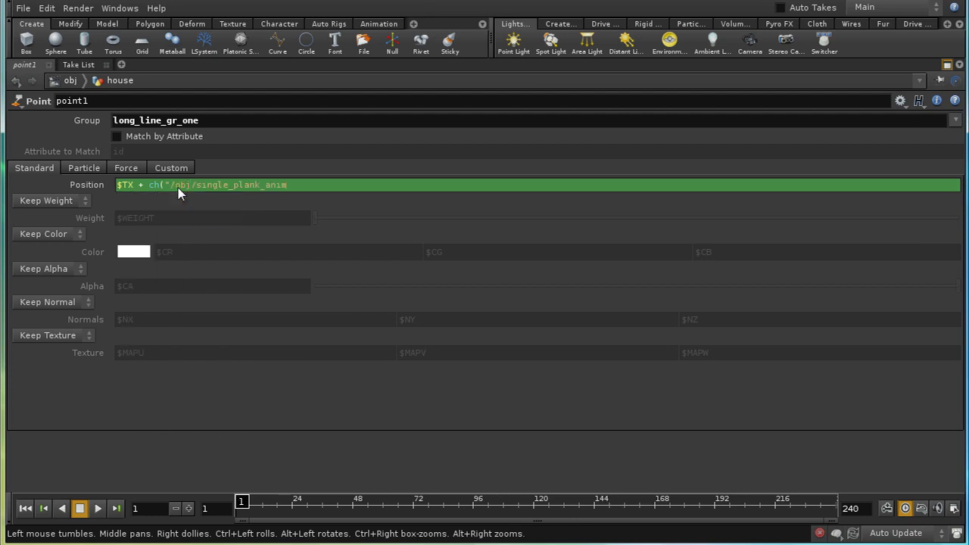
type("/t")
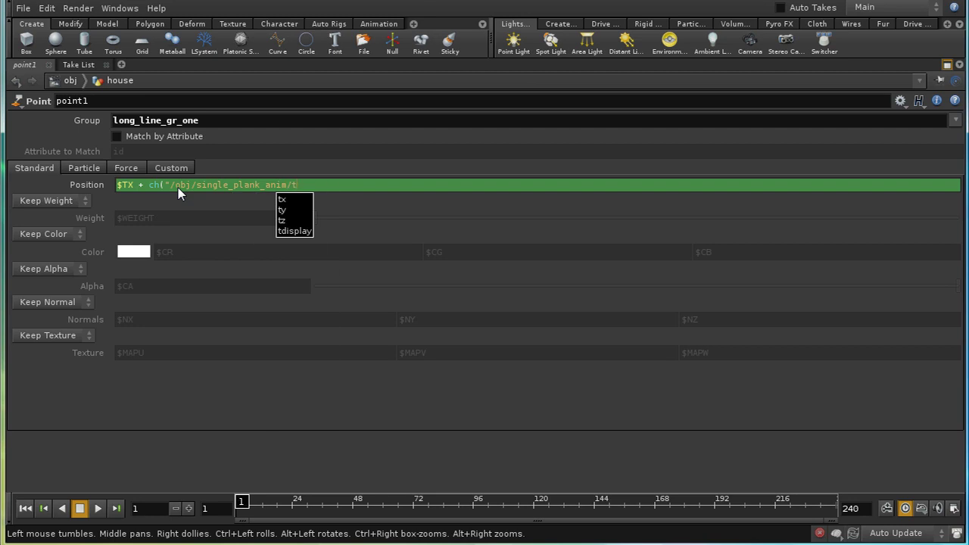
type("x\")")
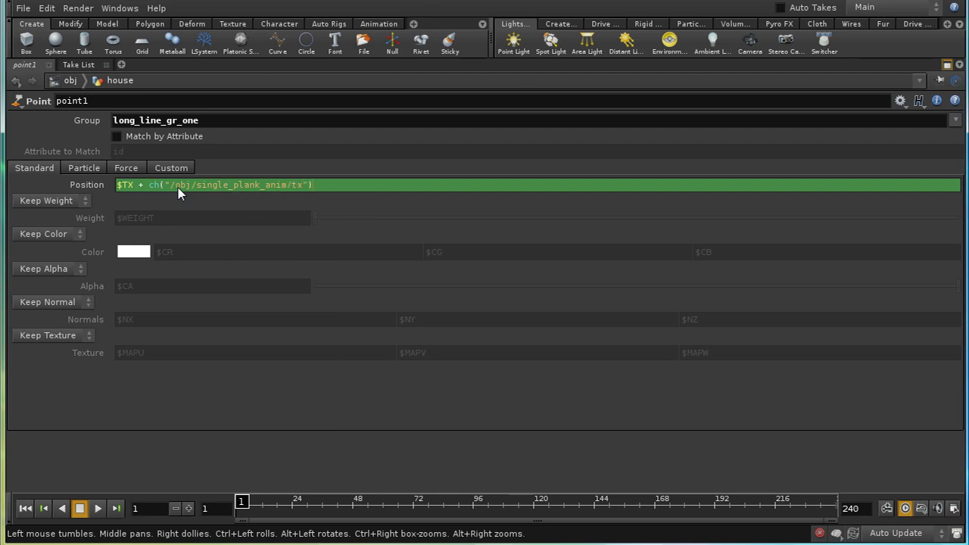
key("shift+Left")
key("shift+Left")
key("shift+Left")
key("shift+Left")
key("shift+Left")
key("shift+Left")
key("shift+Left")
key("shift+Left")
key("shift+Left")
key("shift+Left")
key("shift+Left")
key("shift+Left")
key("shift+Left")
key("shift+Left")
key("shift+Left")
key("shift+Left")
key("shift+Left")
key("shift+Left")
key("shift+Left")
key("shift+Left")
key("ctrl+c")
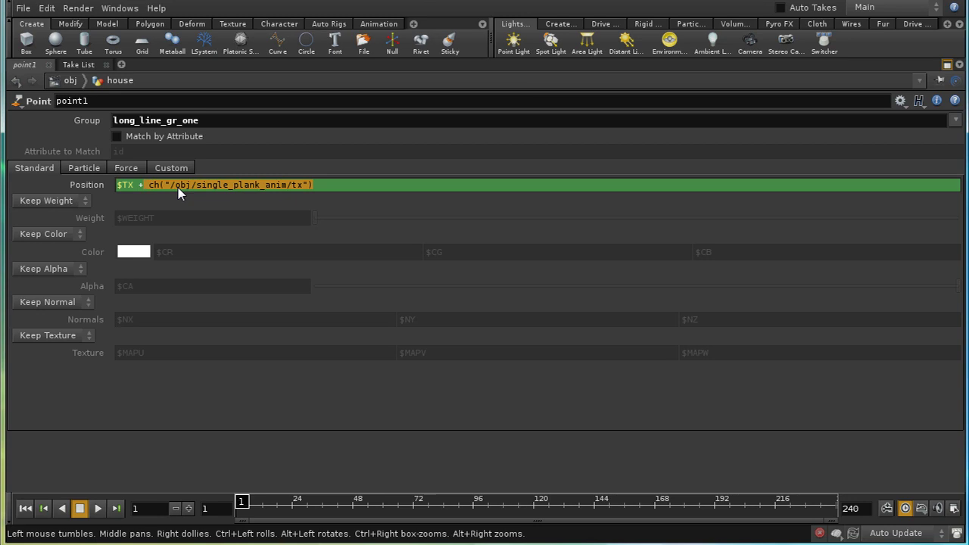
Add + ch("/obj/single_plank_anim/ty") to the Y position $TY.
middle_click(90, 184, "ctrl")
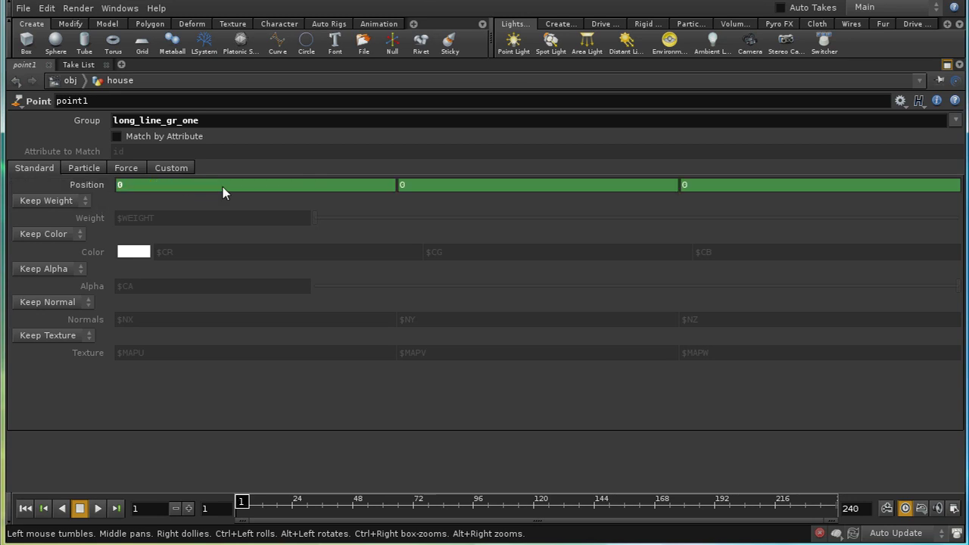
left_click(94, 185)
left_click(424, 185)
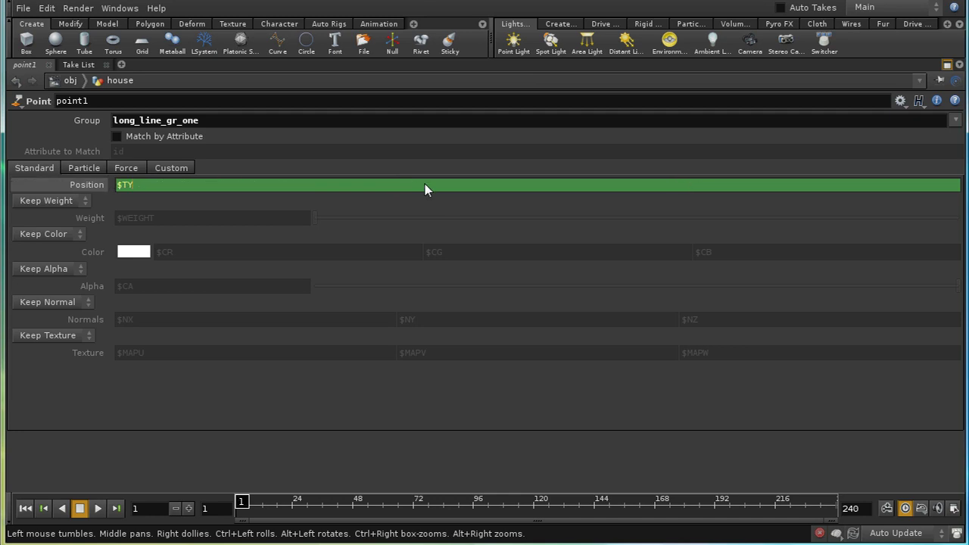
type("+")
key("ctrl+v")
key("End")
key("Left")
key("Left")
key("BackSpace")
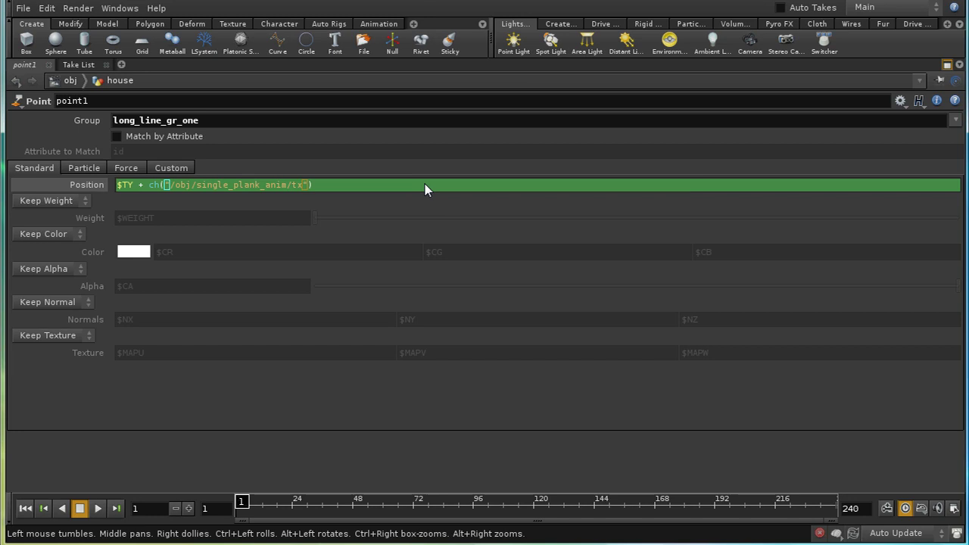
type("y")
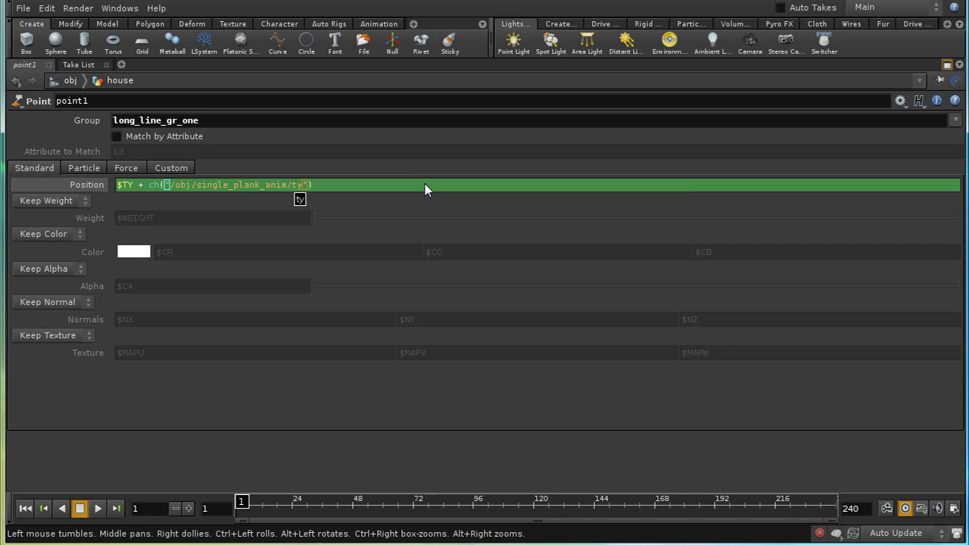
key("Return")
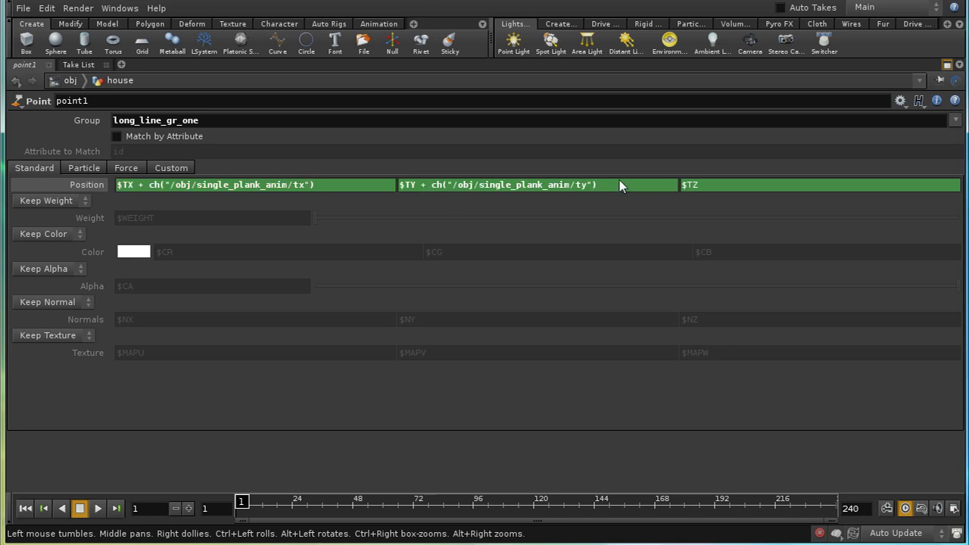
Add the single_plank_anim tz channel reference to the Z position $TZ.
right_click(680, 187)
key("Escape")
left_click(703, 189)
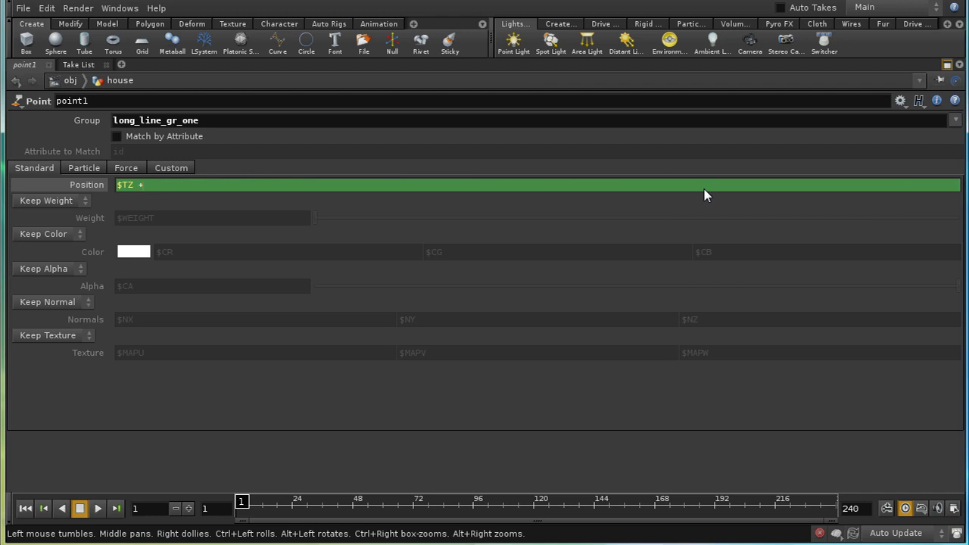
type("+")
key("ctrl+v")
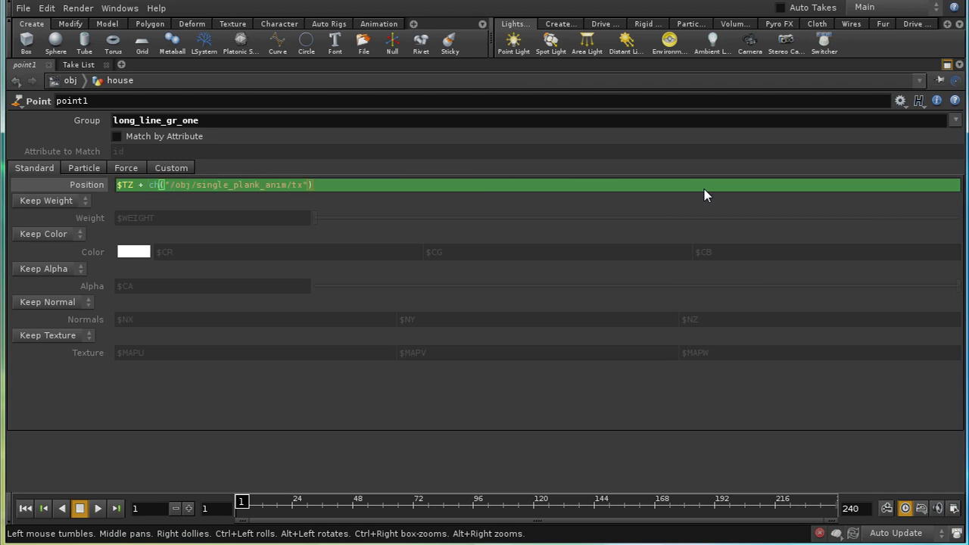
key("Return")
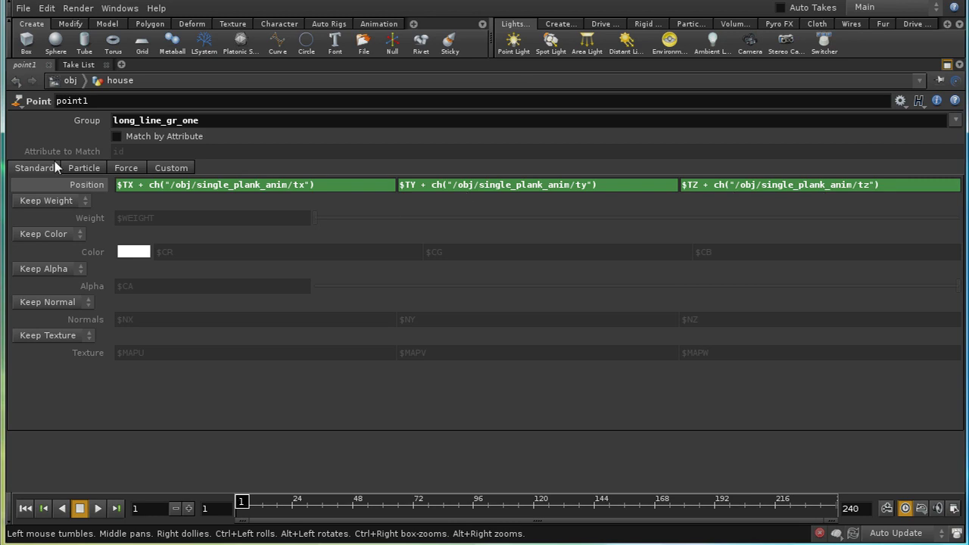
Restore the layout, scrub the plank animation, and rename point1 to point_long_line_one.
left_click(947, 65)
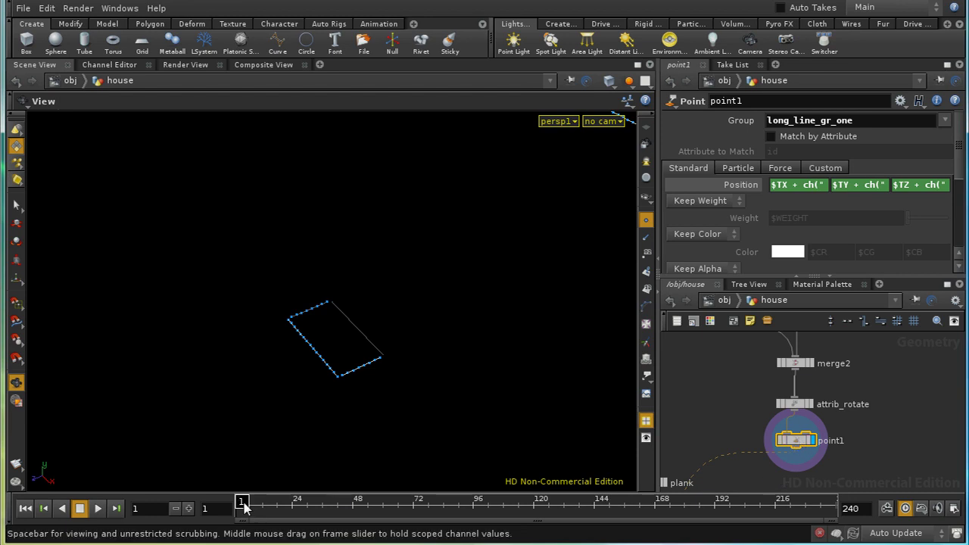
mouse_move(244, 507)
left_mouse_down()
mouse_move(405, 510)
mouse_move(241, 502)
left_mouse_up()
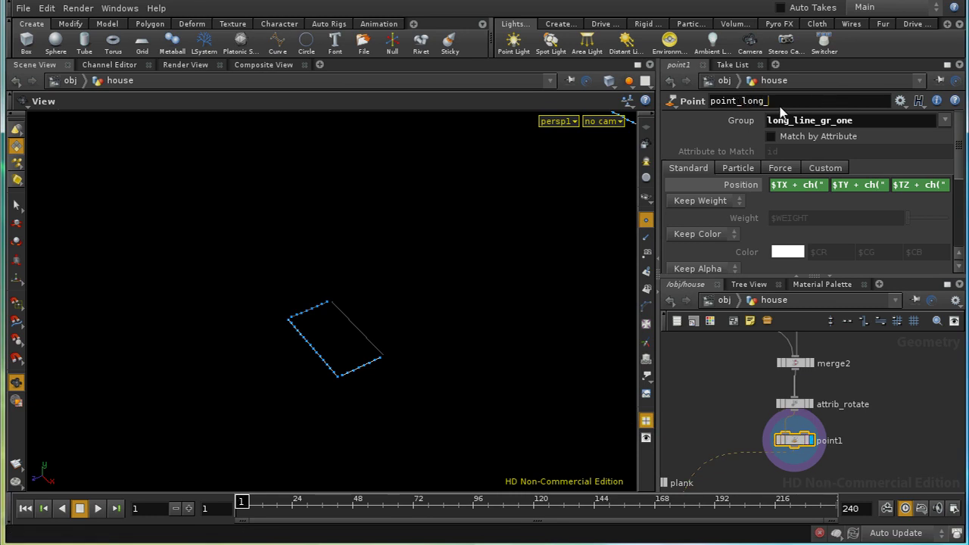
key("Return")
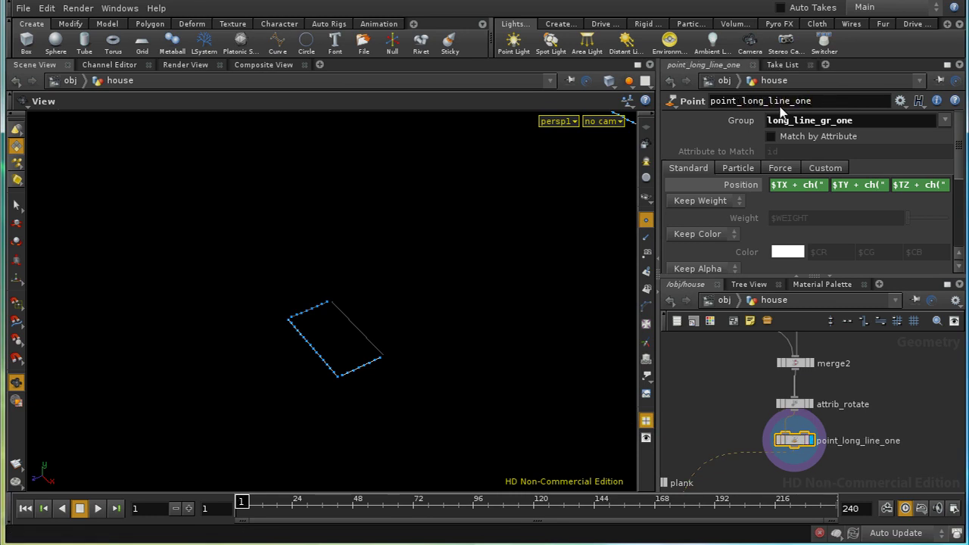
Copy and paste point_long_line_one, wiring the duplicate point_long_line_one1 directly beneath it.
right_click(705, 390)
left_click(714, 364)
right_click(700, 394)
left_click(715, 375)
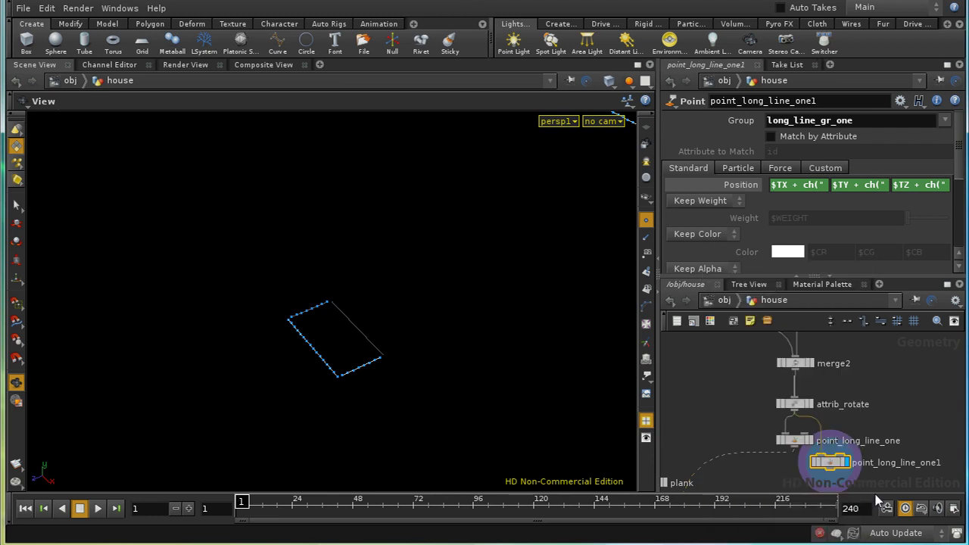
left_click_drag(833, 463, 787, 478)
middle_click_drag(843, 473, 853, 392)
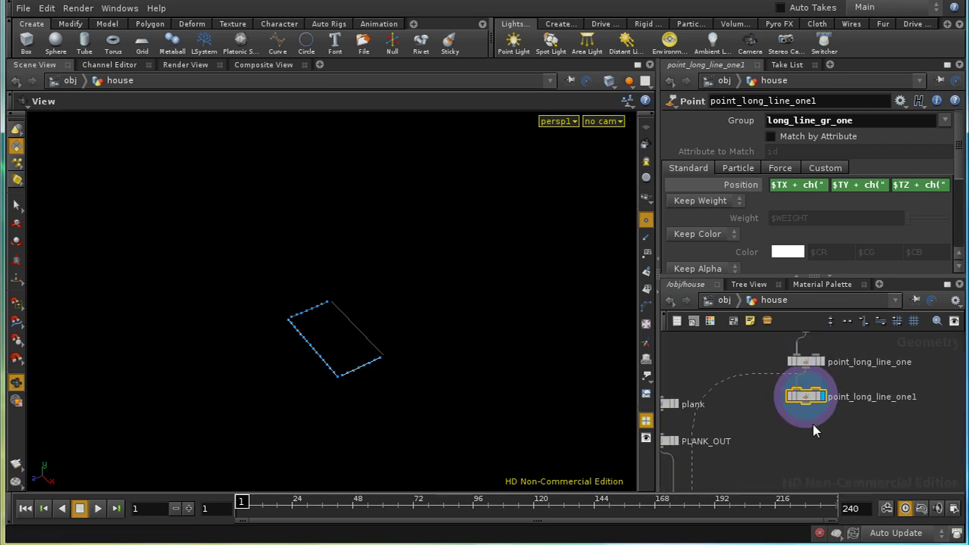
Rename the copied node point_long_line_two and set its group to long_line_group_two.
left_click(807, 398)
key("Return")
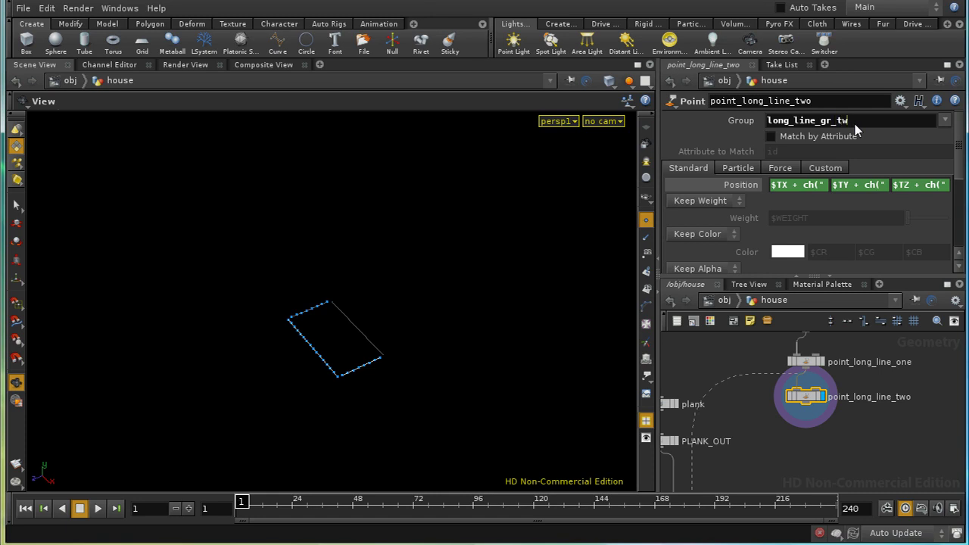
key("Return")
left_click(943, 121)
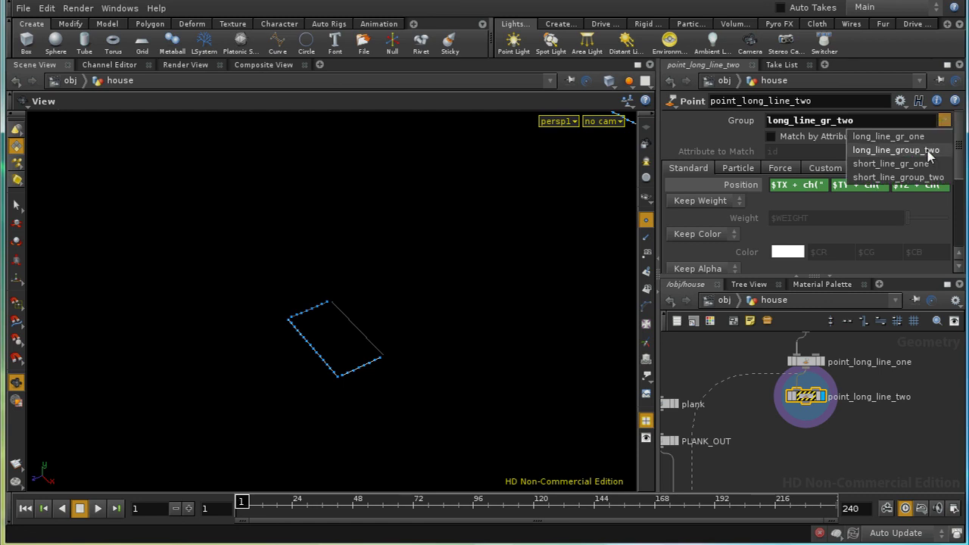
left_click(929, 153)
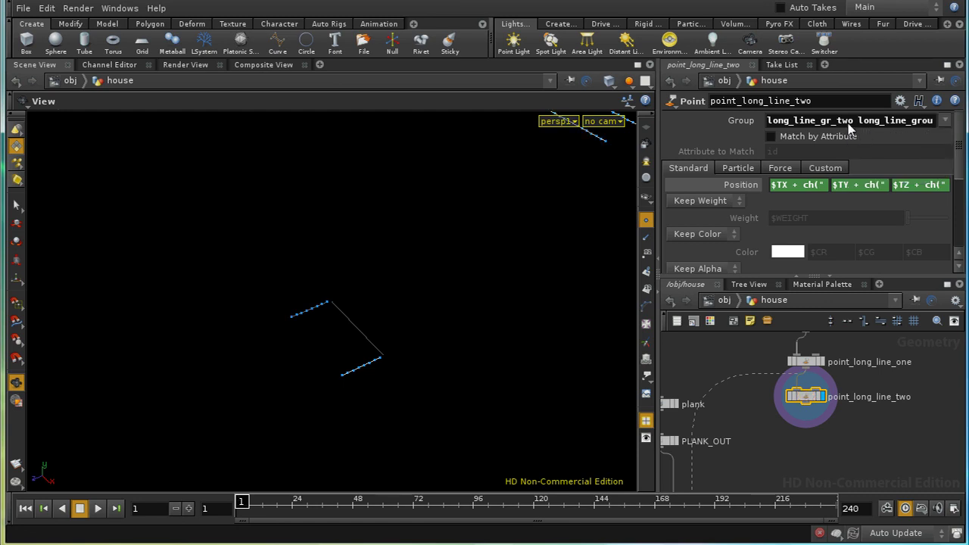
double_click(846, 121)
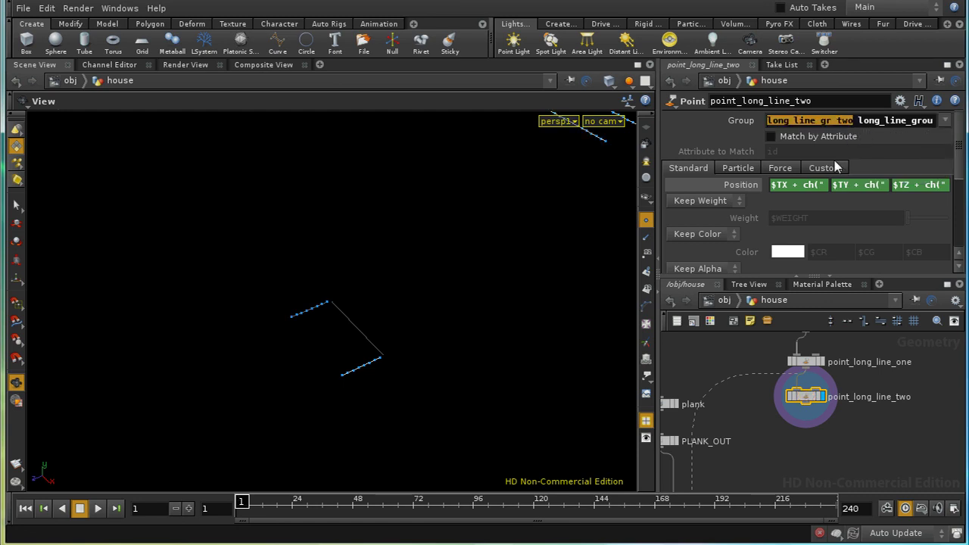
key("BackSpace")
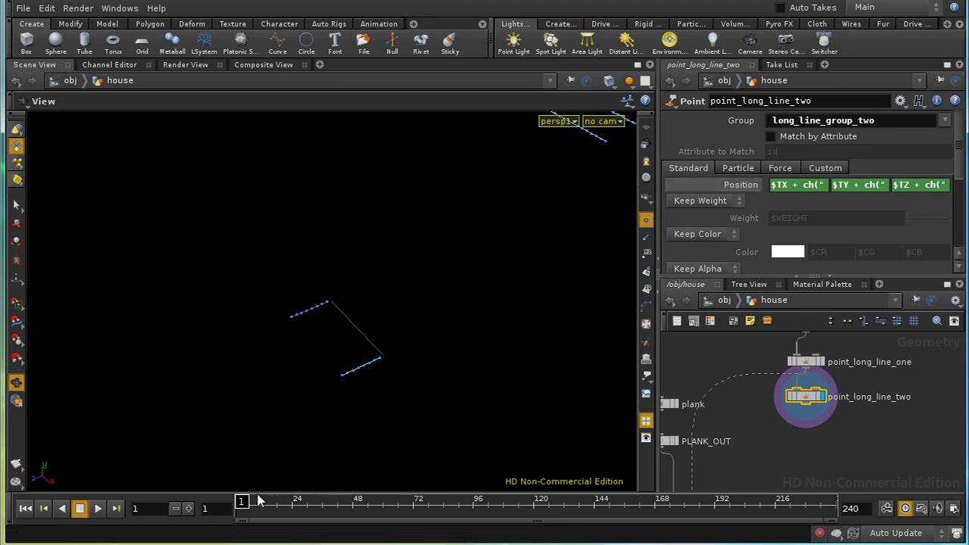
Change the Z position expression to $TZ - ch() and preview the lines before returning to frame 1.
left_click_drag(257, 500, 325, 499)
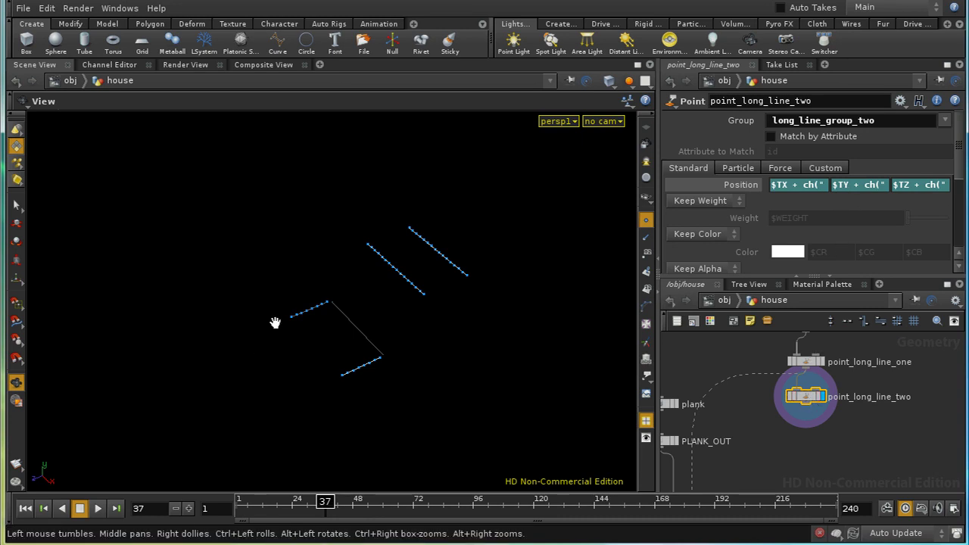
left_click(917, 188)
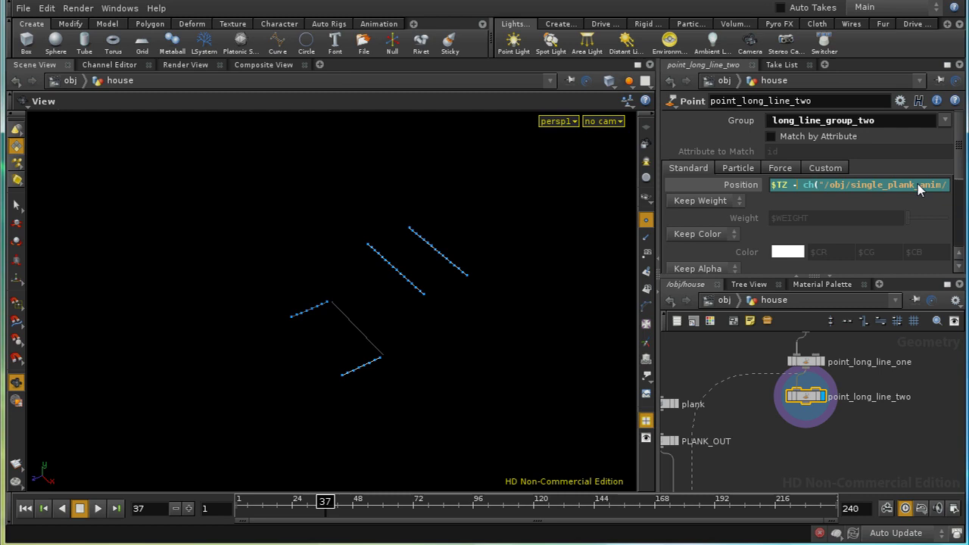
key("Return")
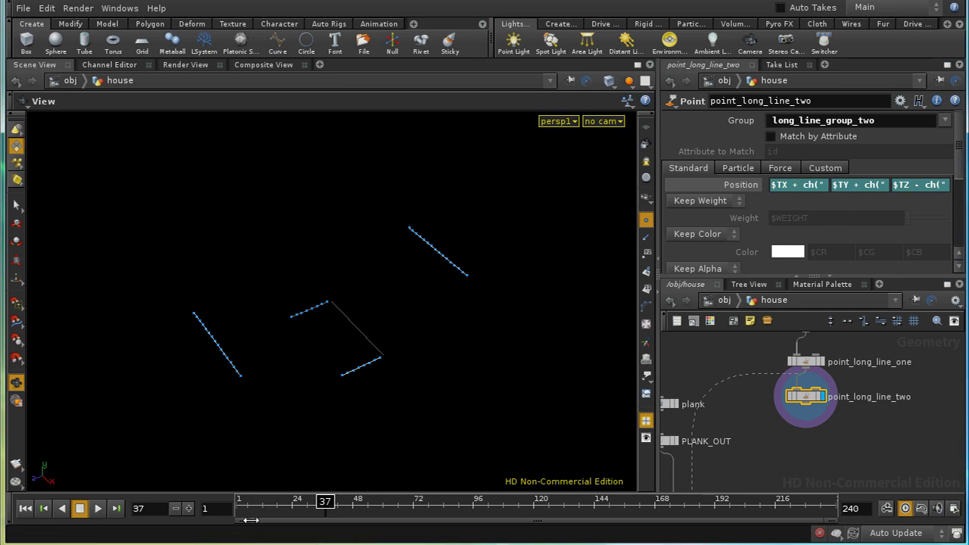
left_click_drag(330, 504, 241, 512)
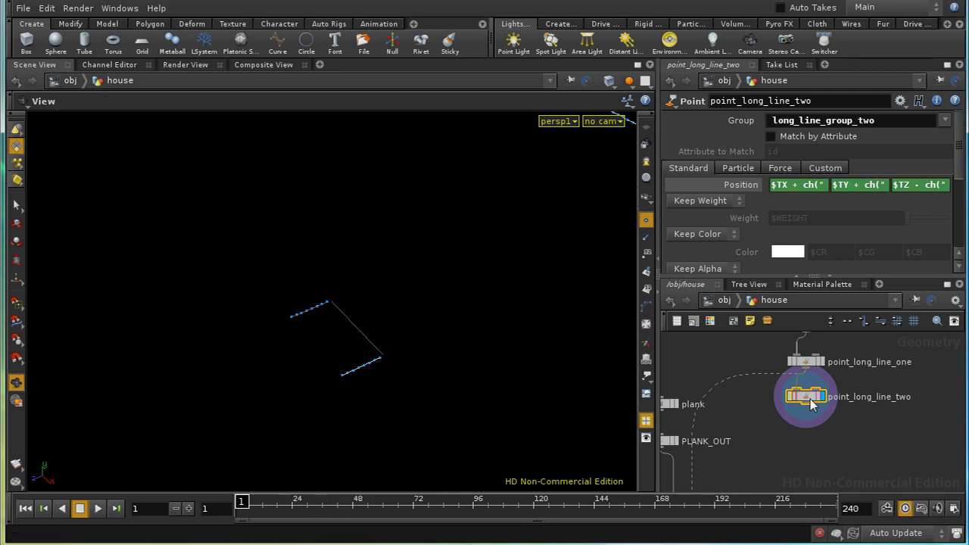
Duplicate point_long_line_two and wire the copy in below it.
key("ctrl+c")
key("ctrl+v")
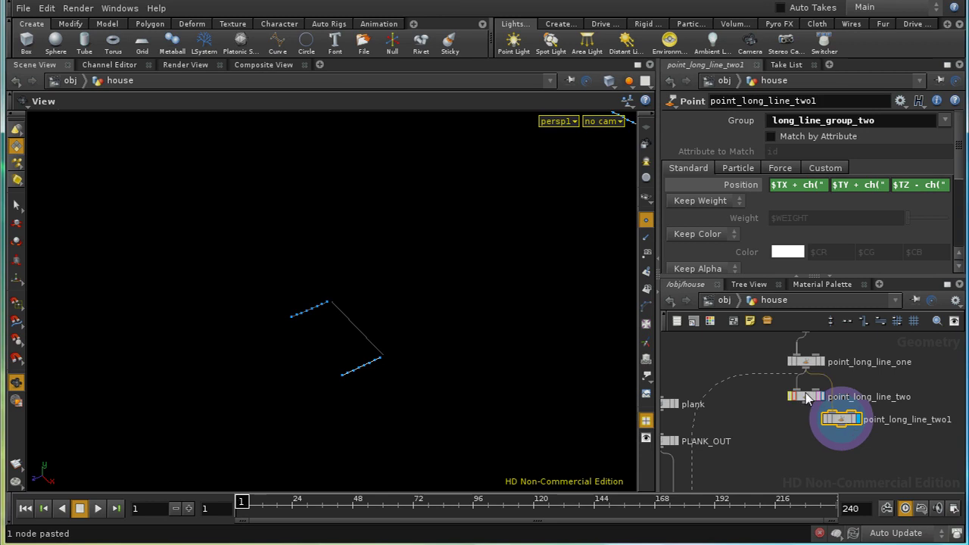
left_click(838, 451)
left_click_drag(807, 407, 800, 440)
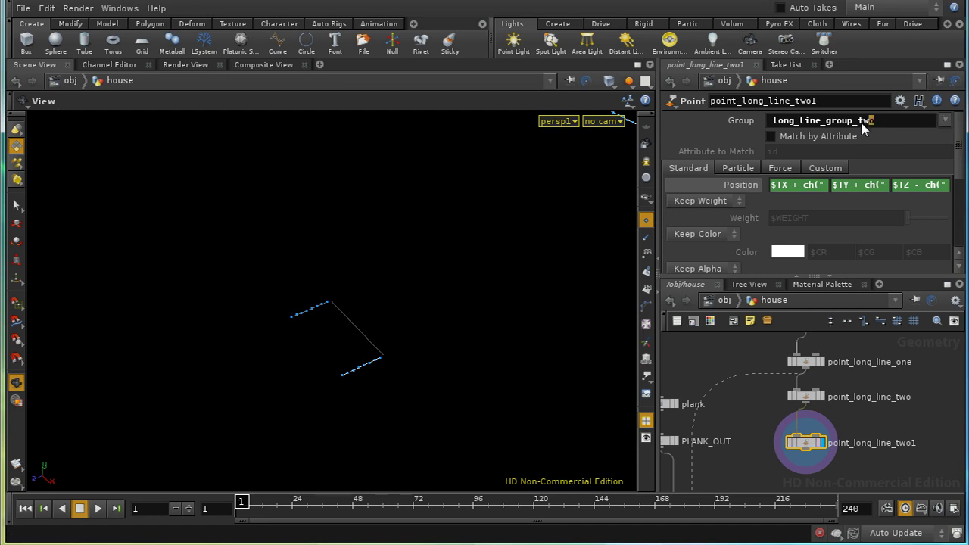
Set the duplicate's group to short_line_gr_one and rename it point_short_one.
left_click_drag(862, 123, 697, 129)
key("BackSpace")
left_click(944, 119)
left_click(908, 164)
key("BackSpace")
key("BackSpace")
key("BackSpace")
key("BackSpace")
key("BackSpace")
key("BackSpace")
key("BackSpace")
key("BackSpace")
key("BackSpace")
key("BackSpace")
key("BackSpace")
key("BackSpace")
key("BackSpace")
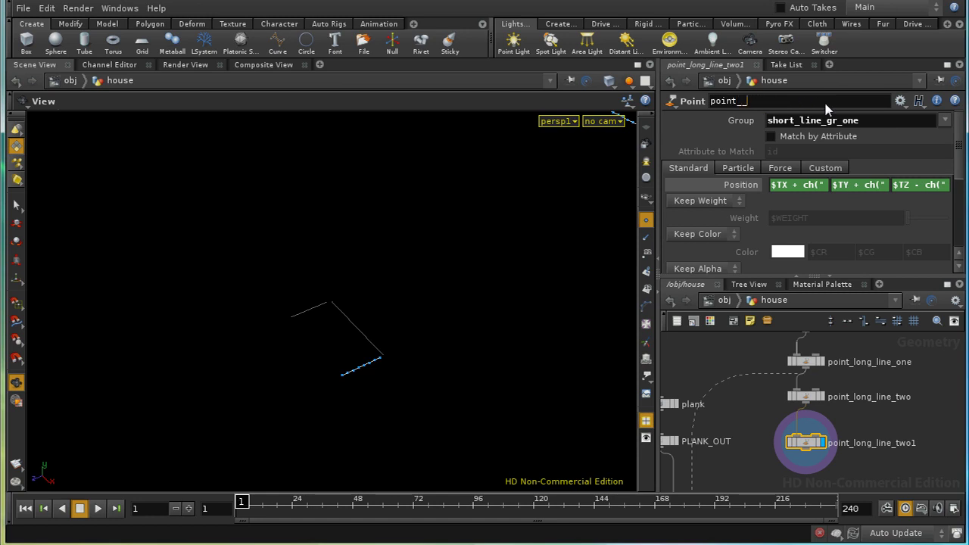
type("_short_one")
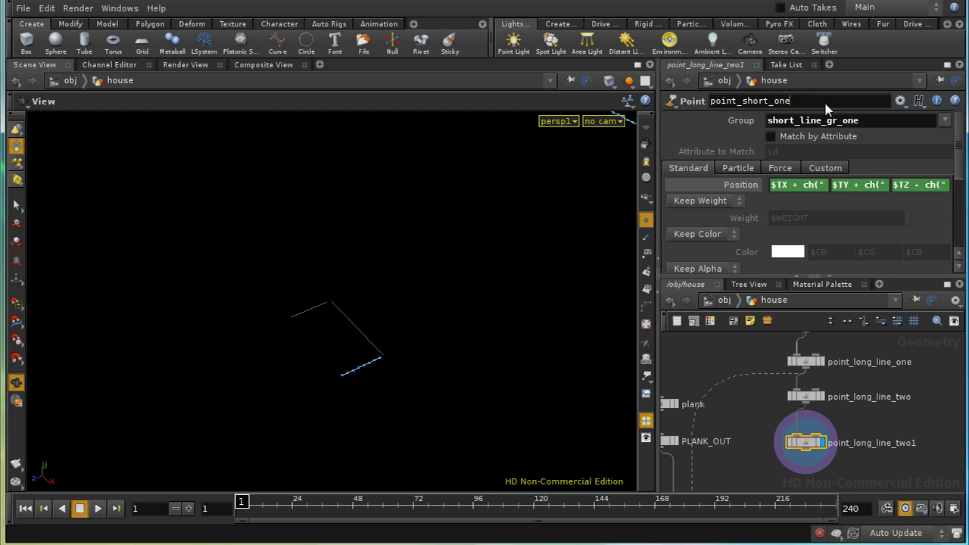
key("Return")
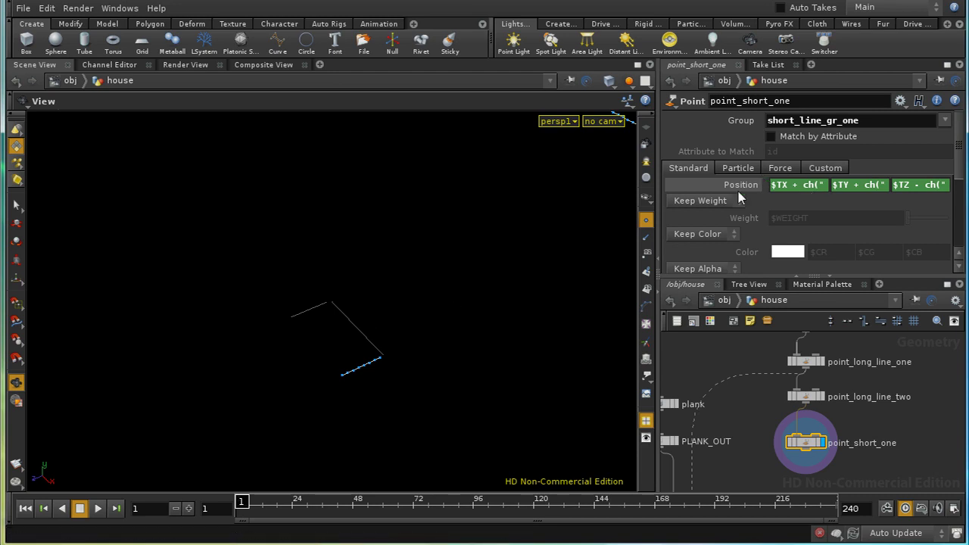
Swap point_short_one's expressions so X references the plank's tz and Z references its tx.
left_click(946, 65)
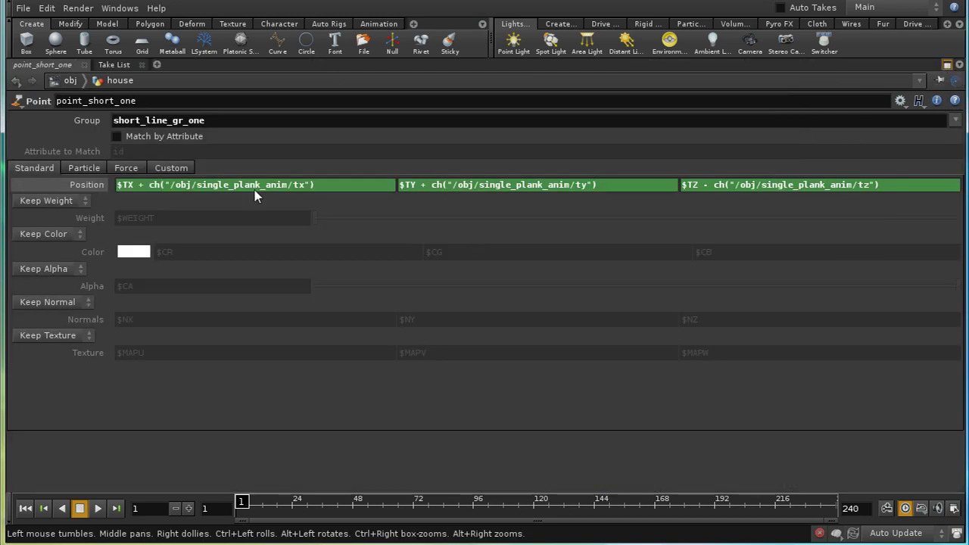
left_click(298, 184)
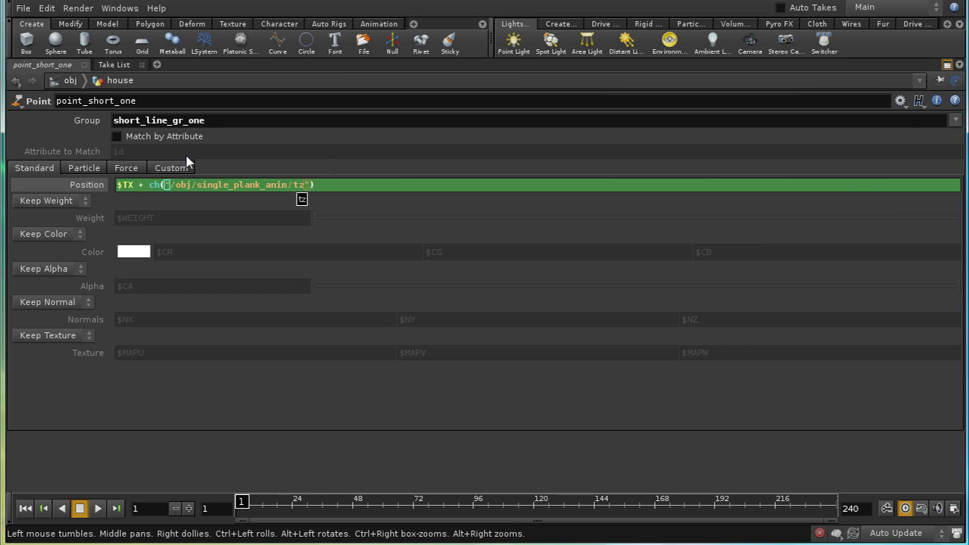
left_click(81, 182)
left_click(82, 184)
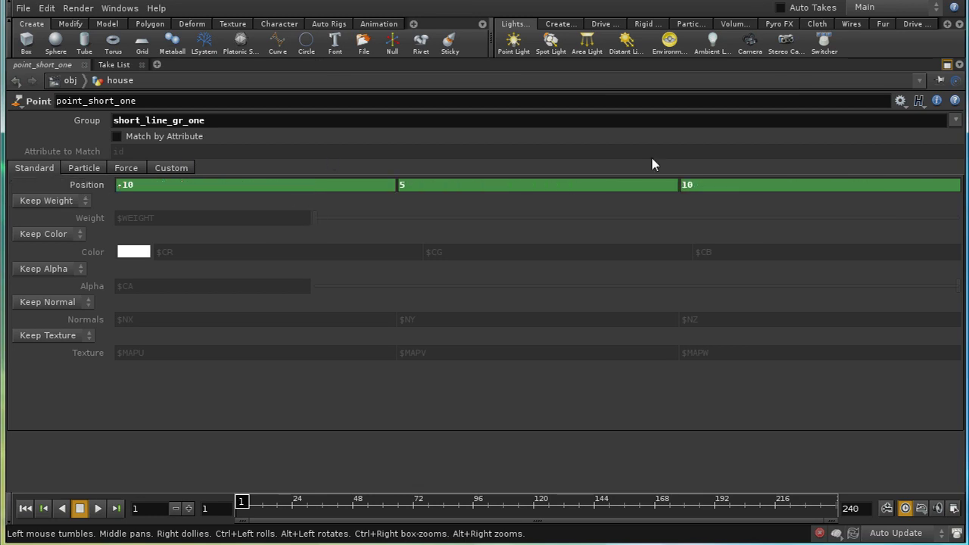
left_click(78, 186)
left_click(859, 187)
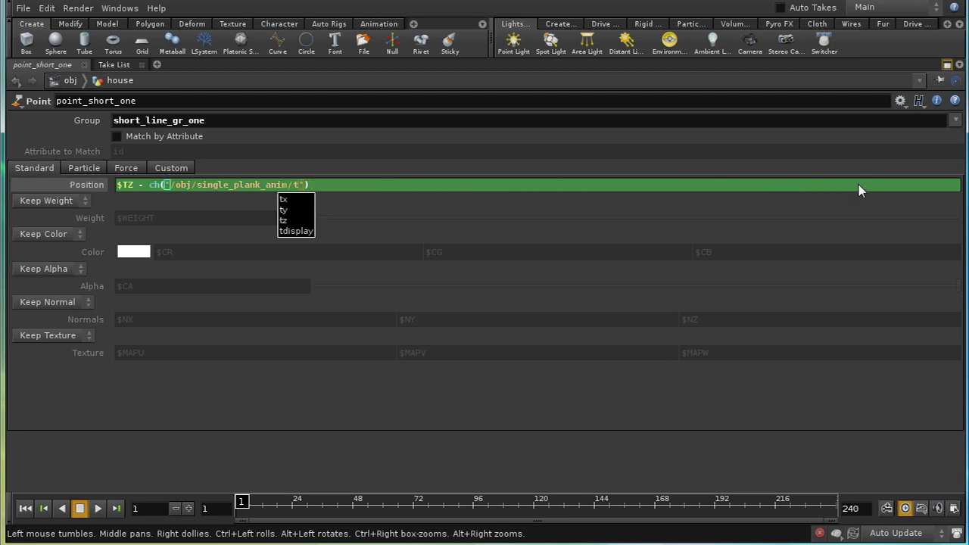
type("x")
key("Return")
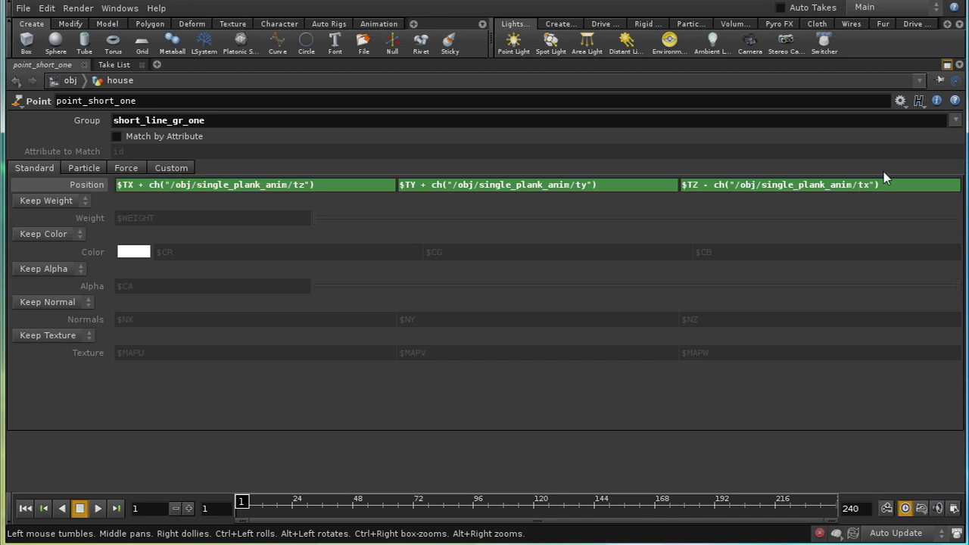
left_click(947, 64)
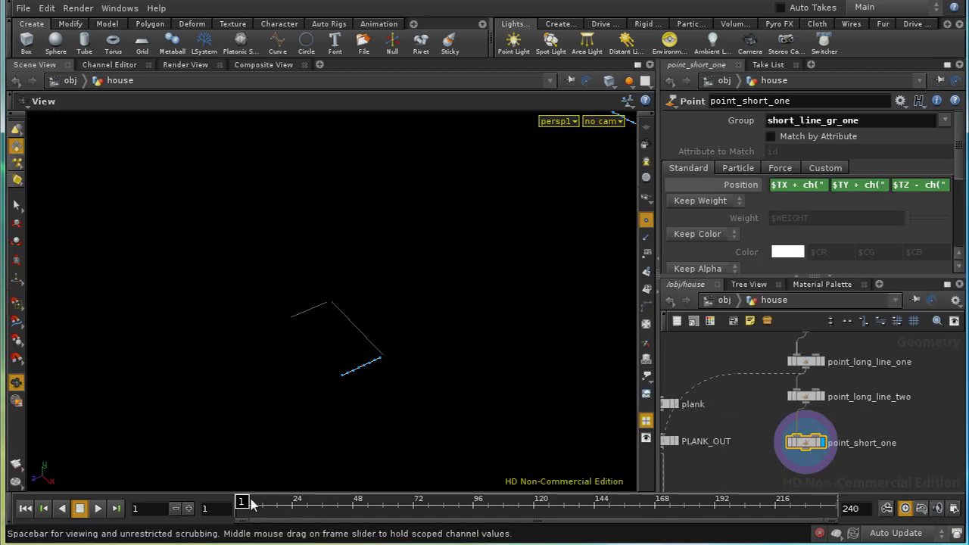
Duplicate point_short_one and wire the copy to its output.
mouse_move(244, 505)
left_mouse_down()
mouse_move(362, 516)
mouse_move(281, 516)
mouse_move(367, 510)
mouse_move(253, 516)
left_mouse_up()
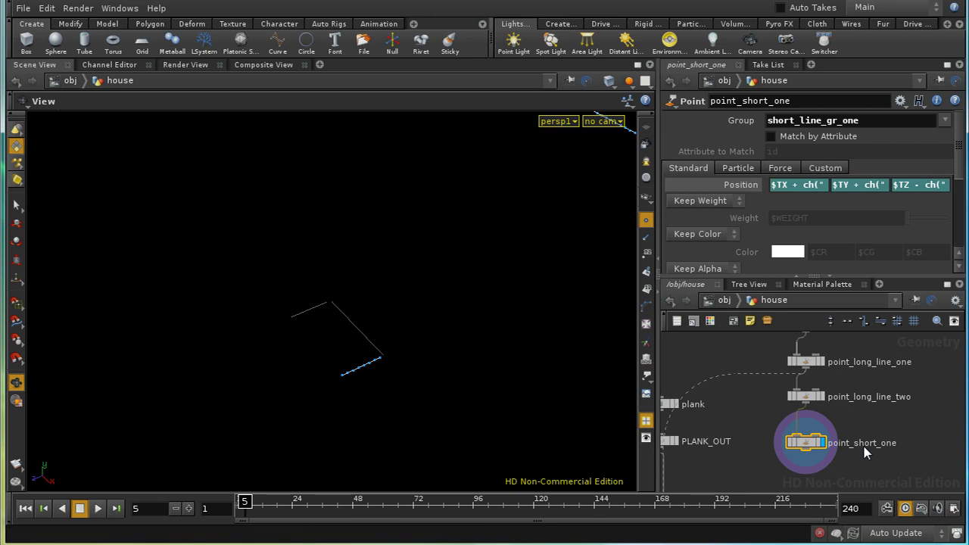
scroll(867, 452, "down", 2)
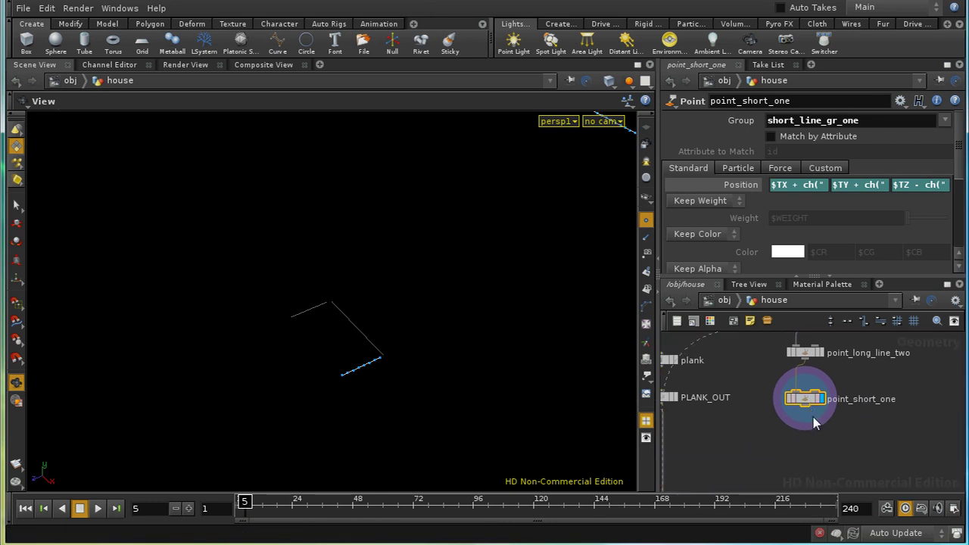
key("ctrl+c")
key("ctrl+v")
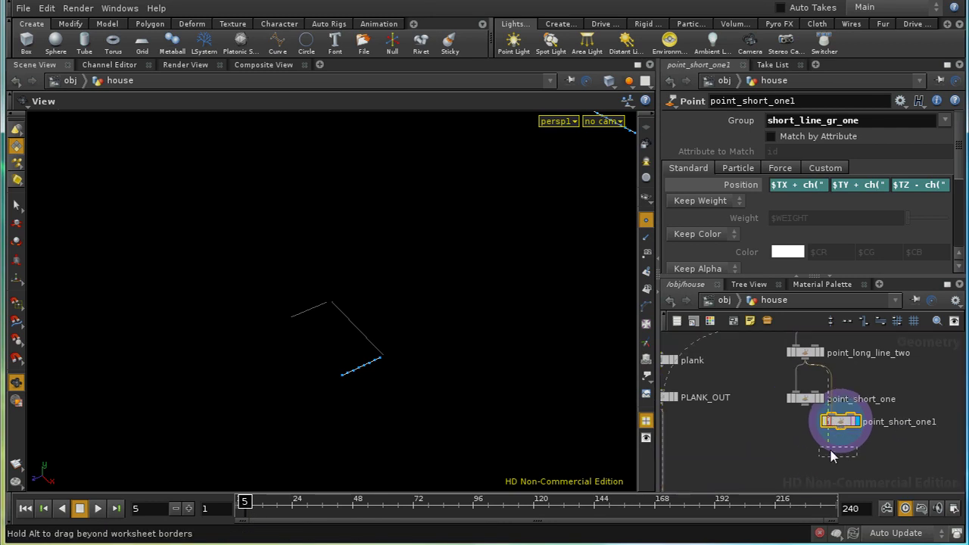
left_click(835, 451)
left_click_drag(805, 406, 814, 446)
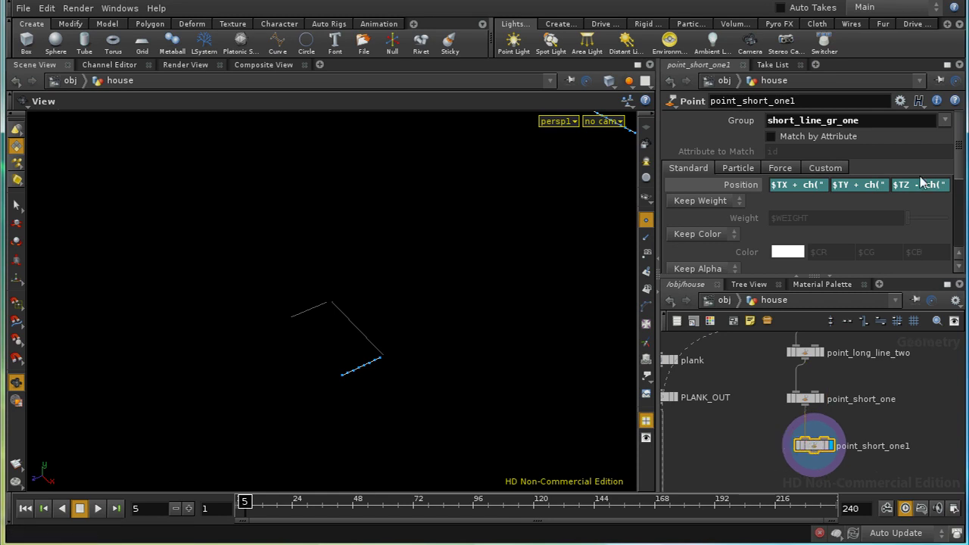
Set the duplicate's group to short_line_group_two and rename it point_short_two.
left_click(887, 119)
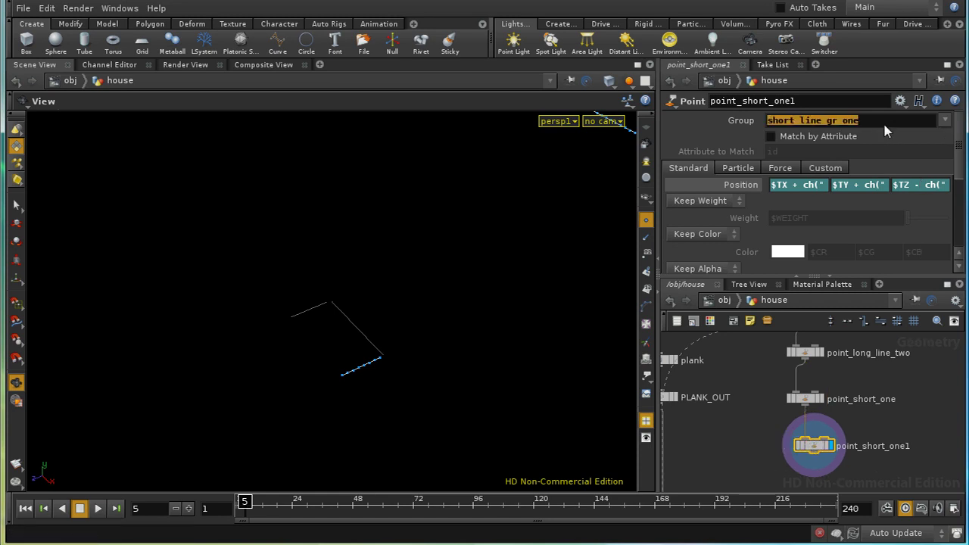
key("BackSpace")
left_click(945, 120)
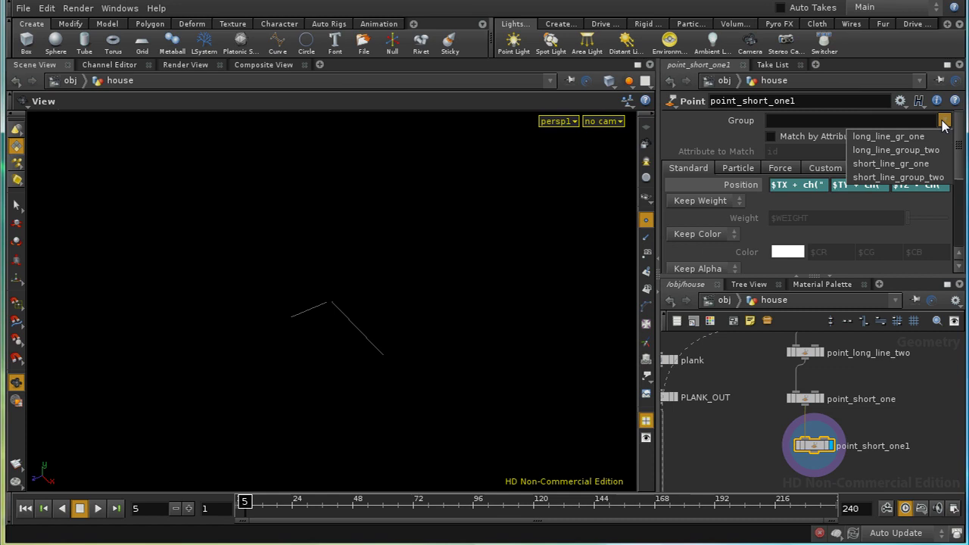
left_click(901, 178)
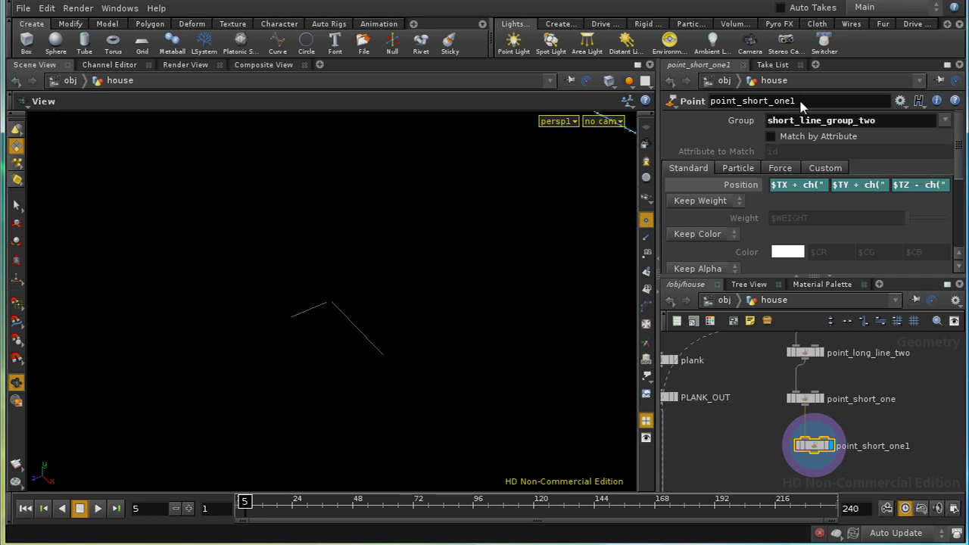
left_click(801, 104)
type("two")
key("Return")
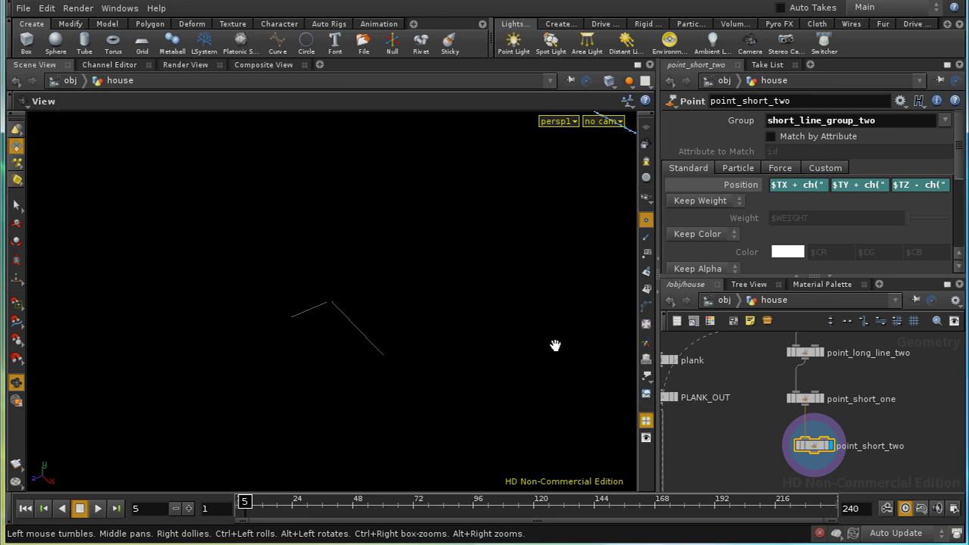
Change the X expression's + to - and replay the early frames.
left_click(794, 186)
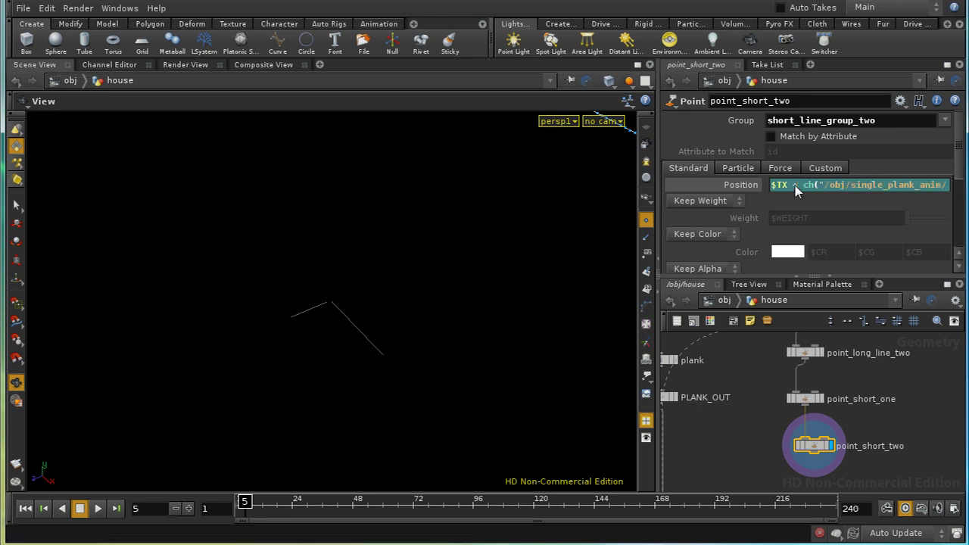
key("Escape")
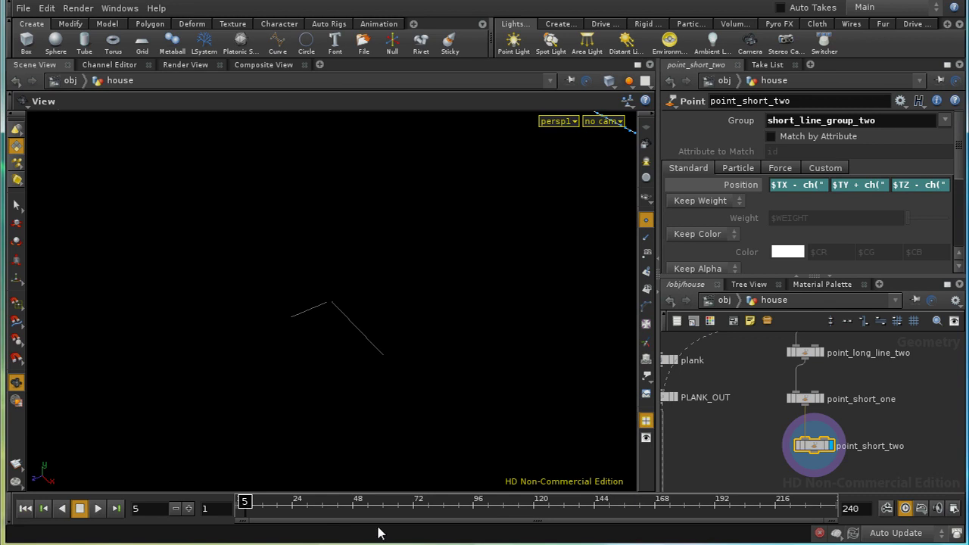
left_click(25, 509)
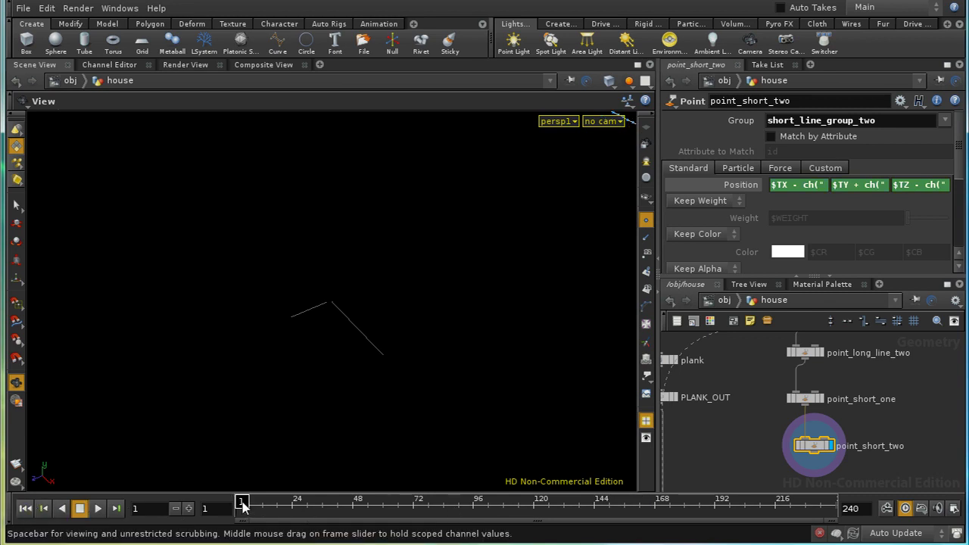
mouse_move(250, 506)
left_mouse_down()
mouse_move(375, 521)
mouse_move(244, 513)
left_mouse_up()
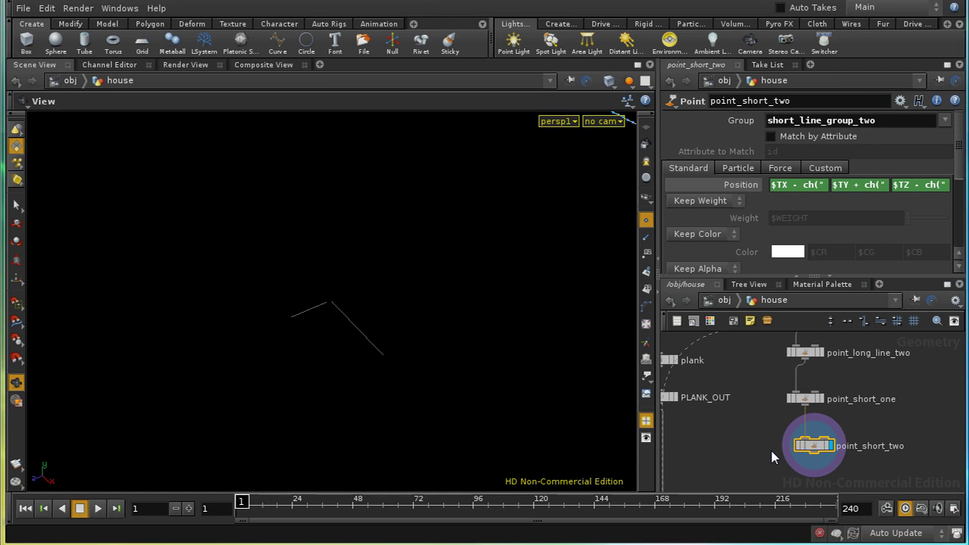
Connect point_short_two as copy1's template input and scrub to frame 57 to see the plank box.
middle_click_drag(765, 450, 782, 408)
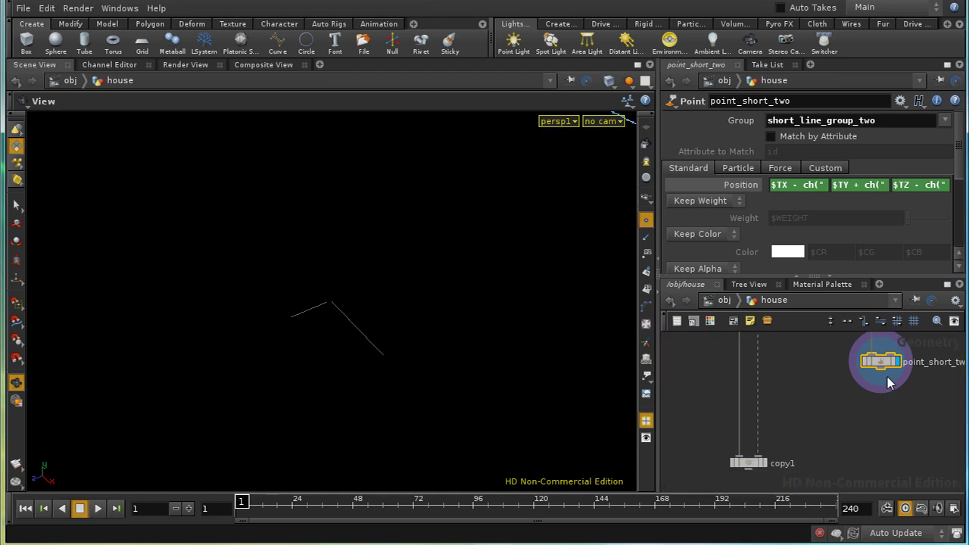
left_click_drag(768, 421, 758, 456)
left_click(762, 465)
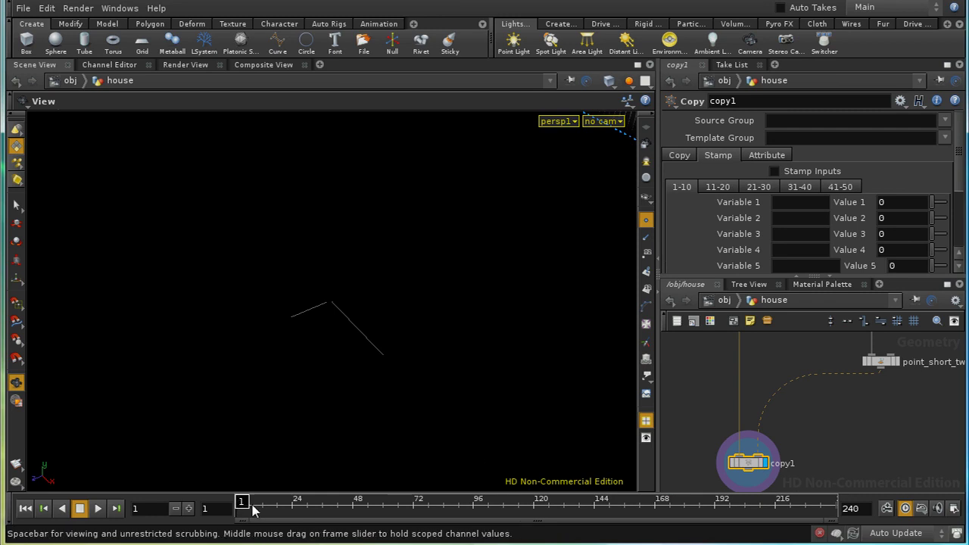
left_click_drag(256, 508, 382, 532)
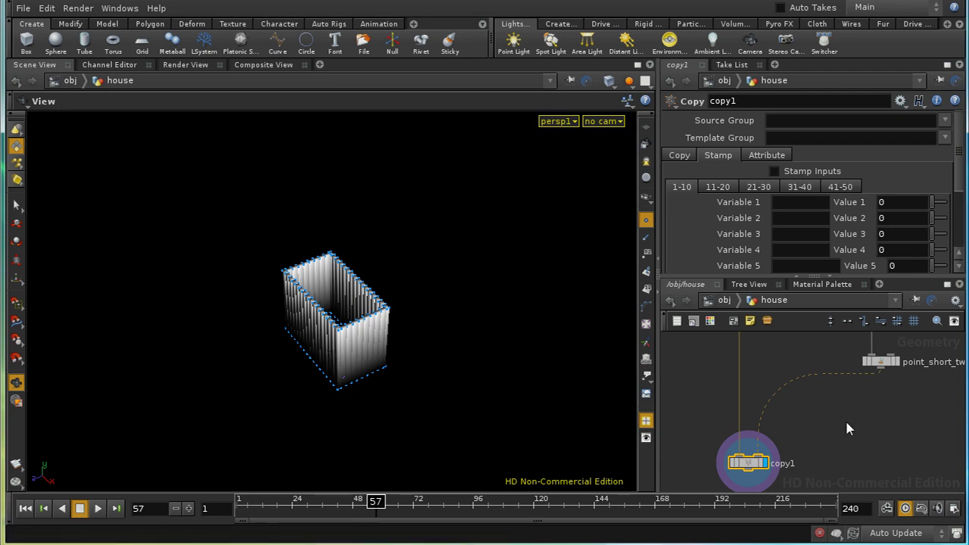
Add a Null node below point_short_two and name it TO_CHOPS.
middle_click_drag(868, 398, 791, 431)
key("Tab")
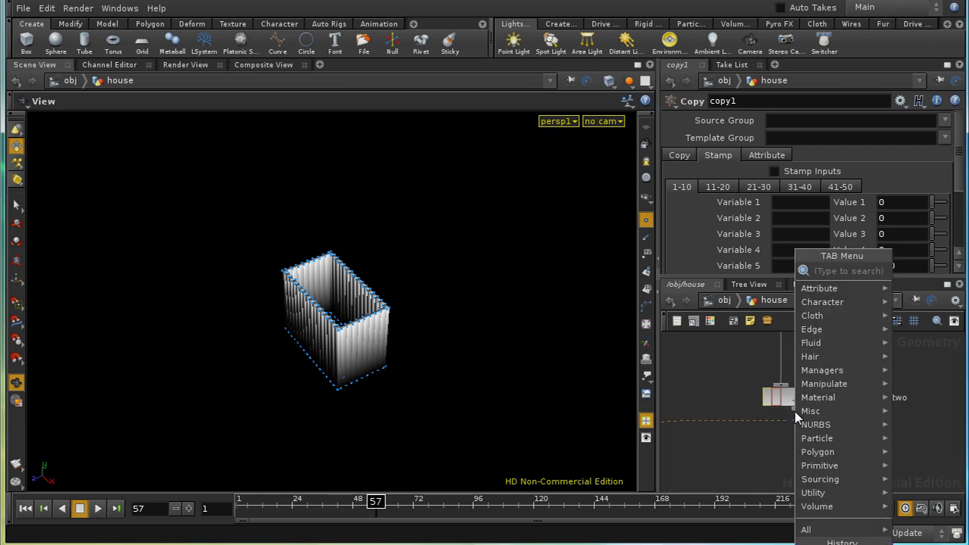
type("Null")
left_click(916, 270)
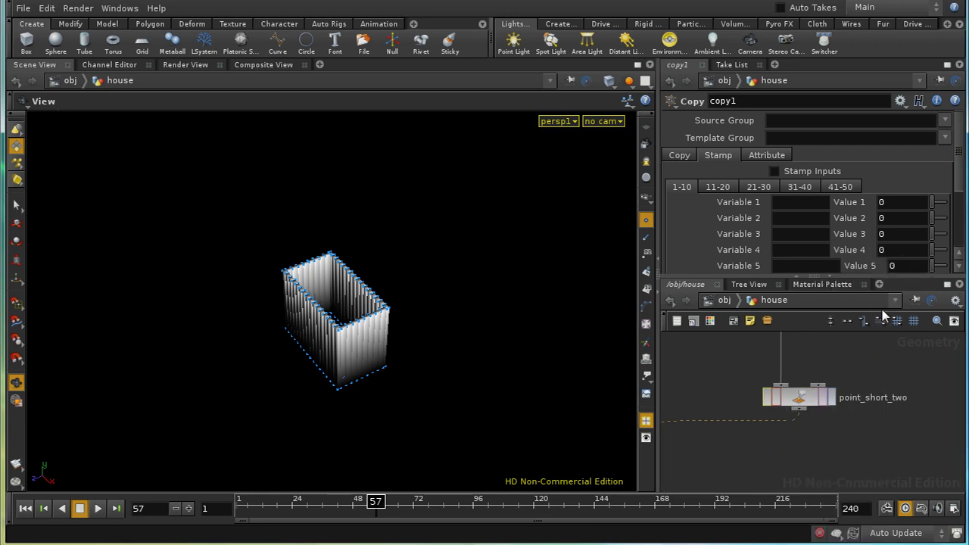
left_click(799, 459)
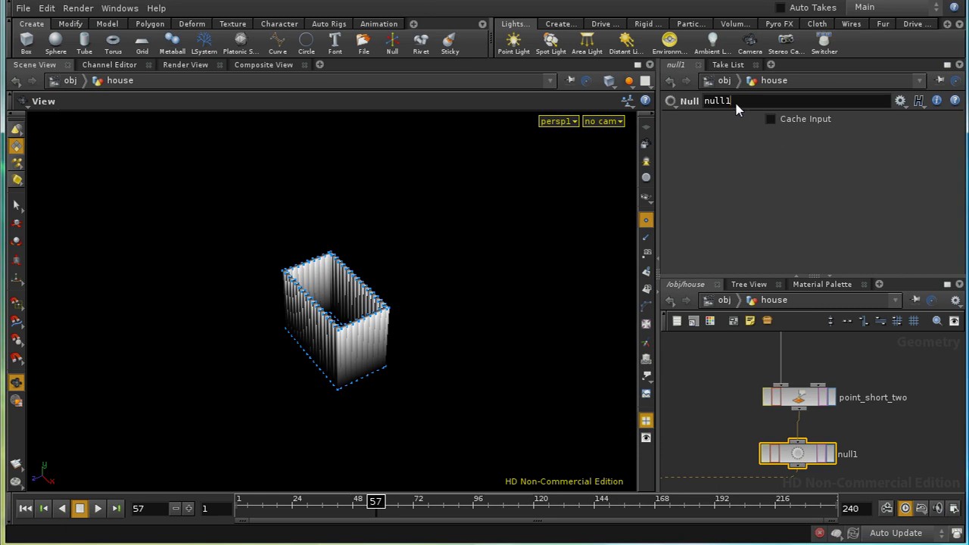
type("TO_CHOPS")
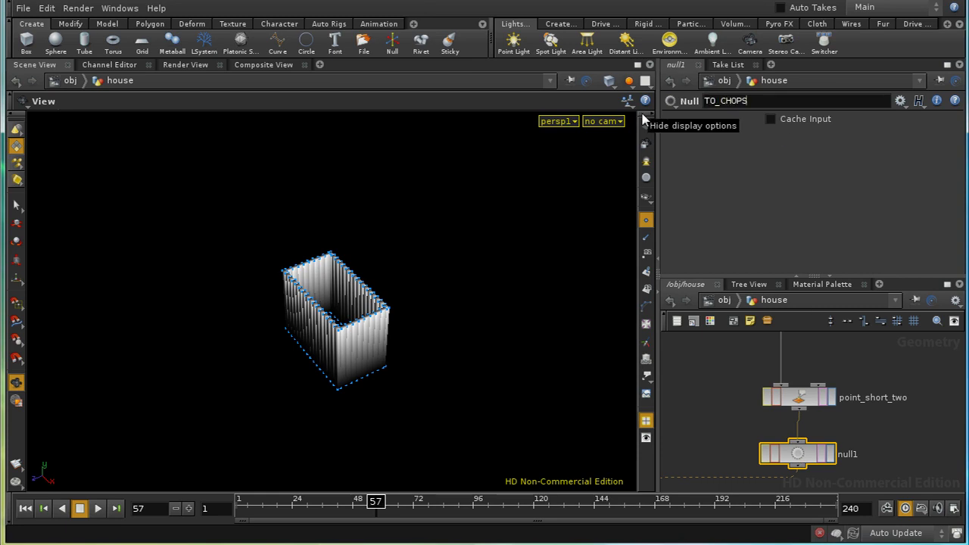
key("Return")
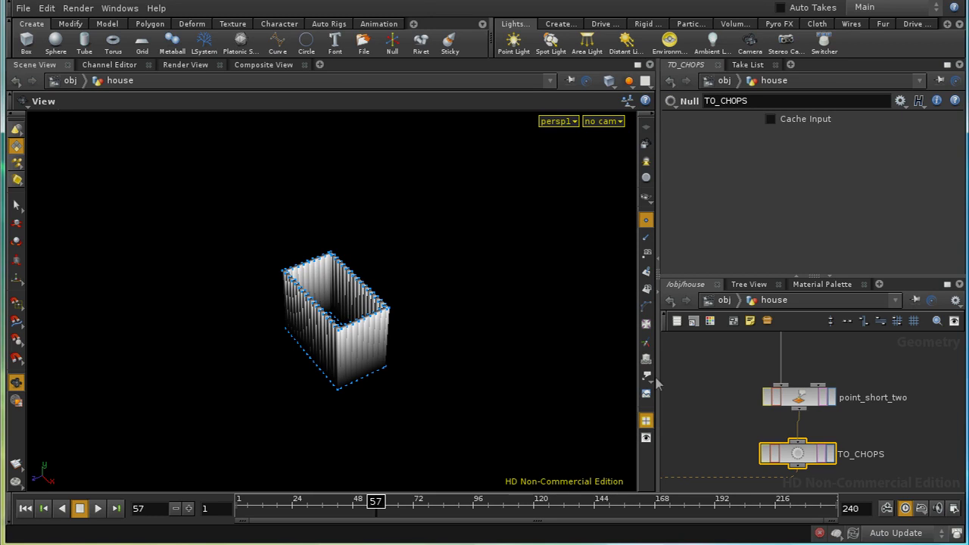
At object level, create a CHOP Network named replicate_anim and dive inside it.
left_click(709, 302)
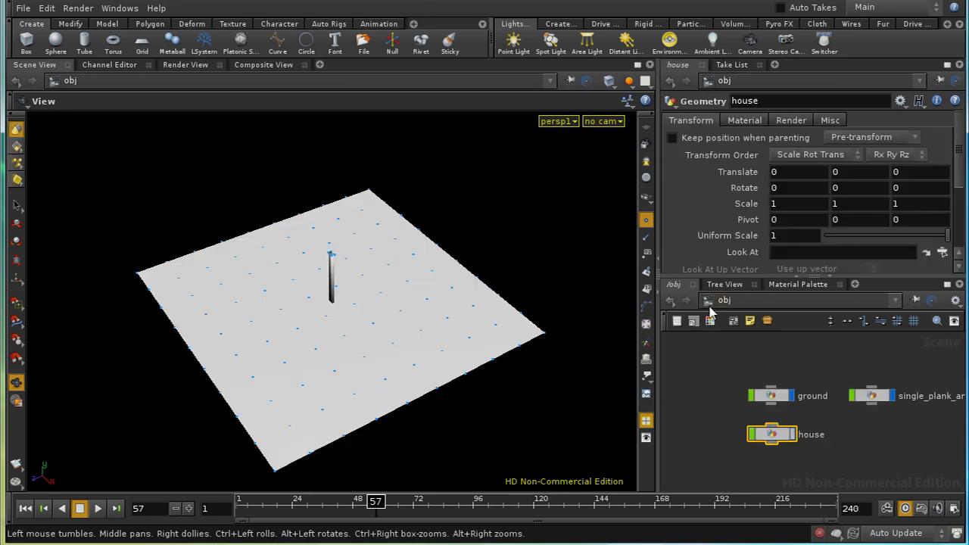
key("Tab")
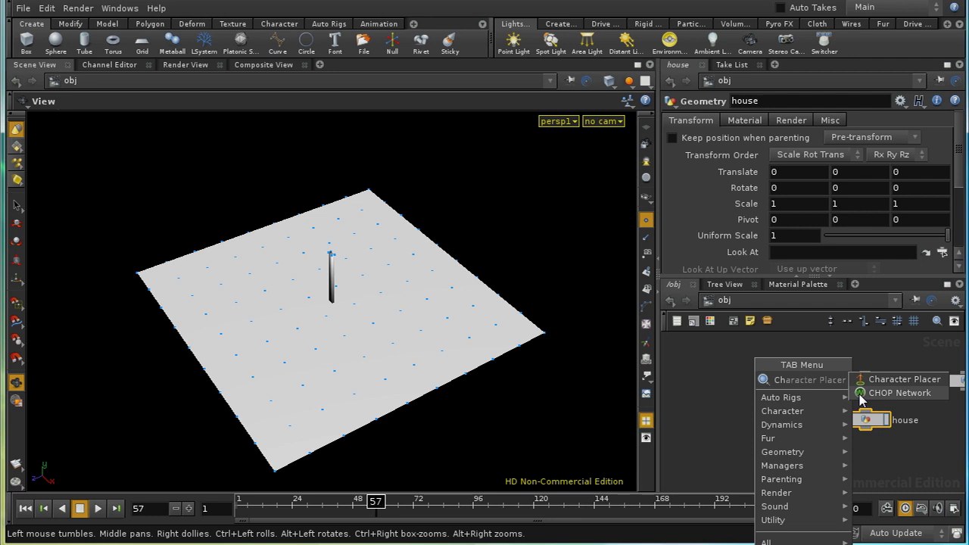
left_click(899, 406)
left_click(769, 431)
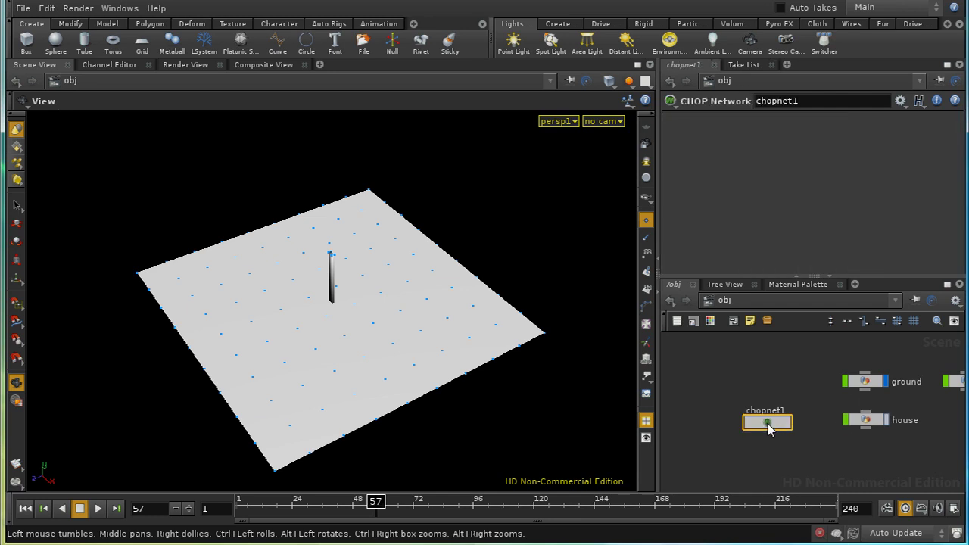
left_click(800, 100)
type("r")
key("BackSpace")
key("Return")
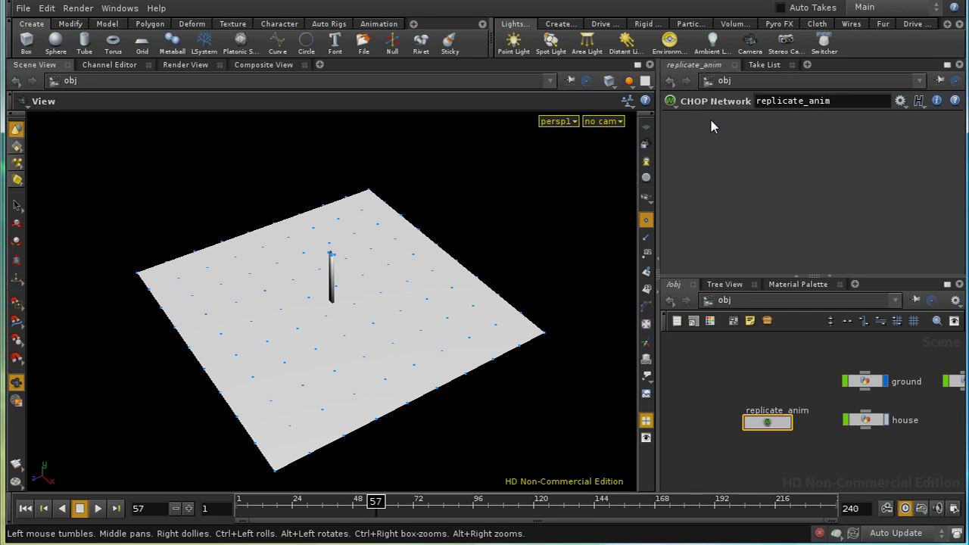
double_click(763, 420)
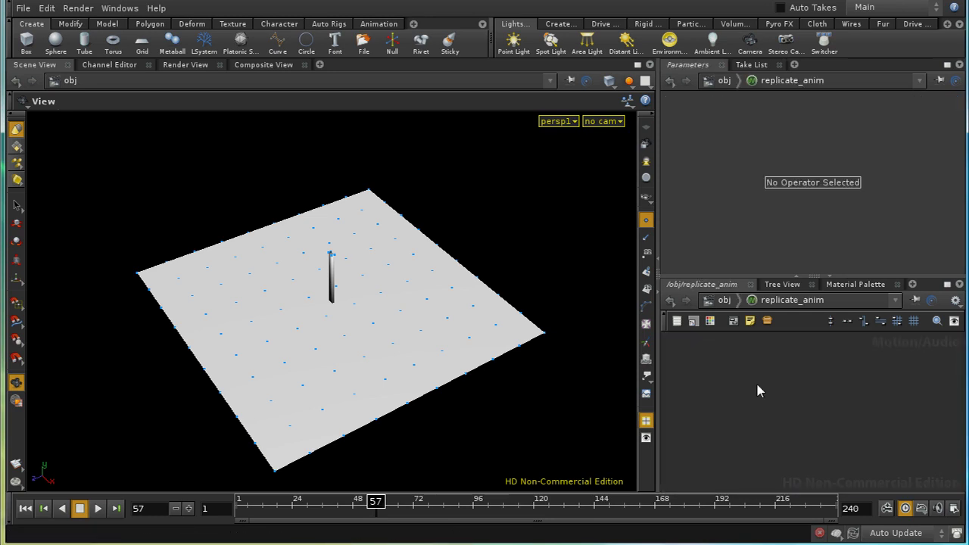
key("Tab")
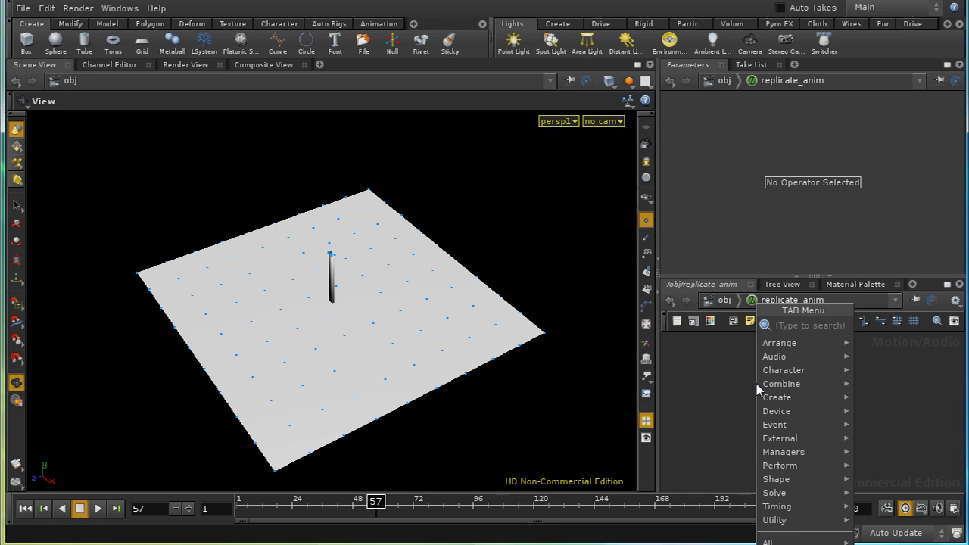
Add a Geometry CHOP whose source SOP is /obj/house/TO_CHOPS.
type("ge")
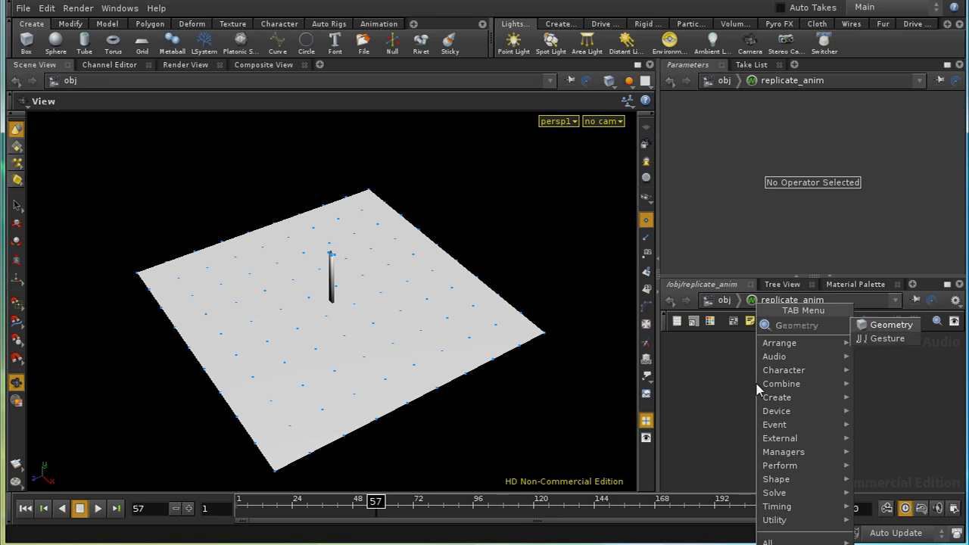
left_click(874, 333)
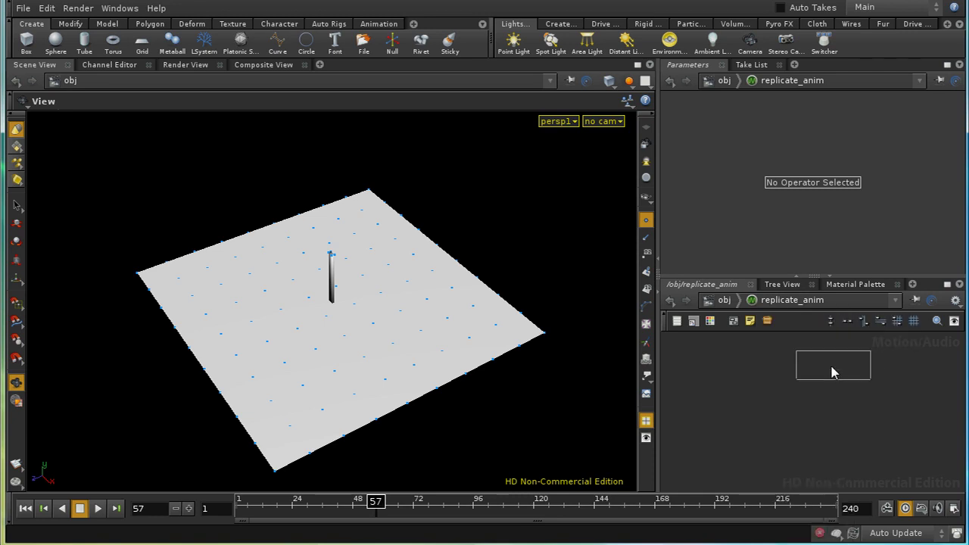
left_click(815, 374)
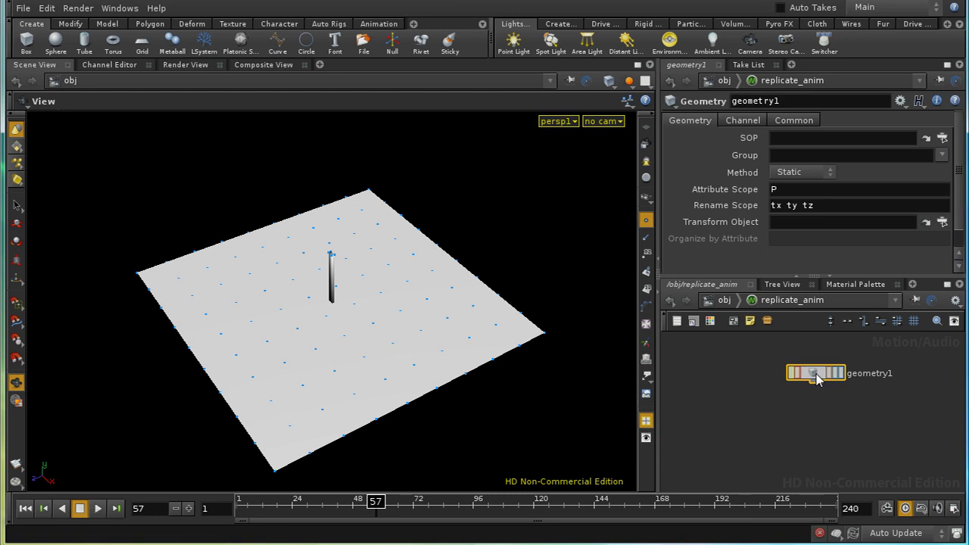
left_click(942, 138)
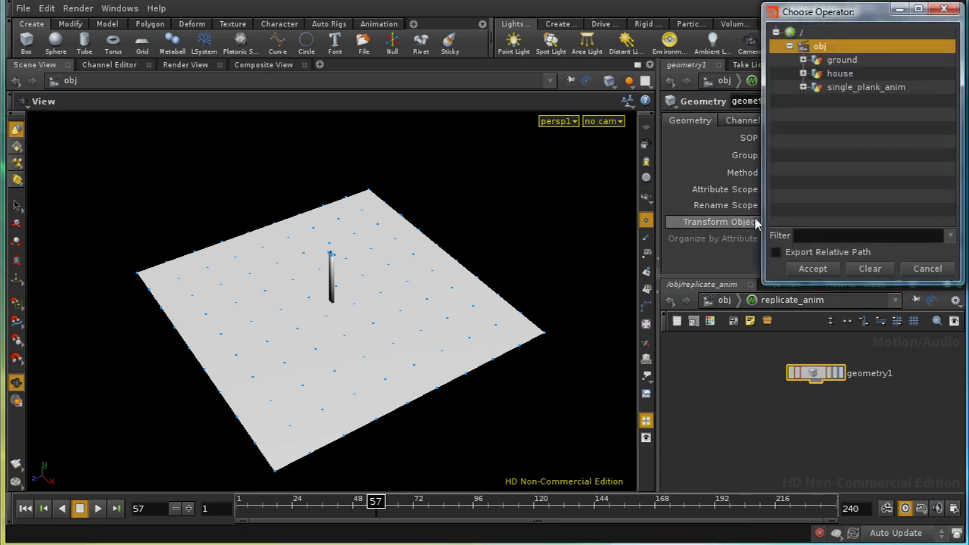
left_click_drag(787, 12, 726, 40)
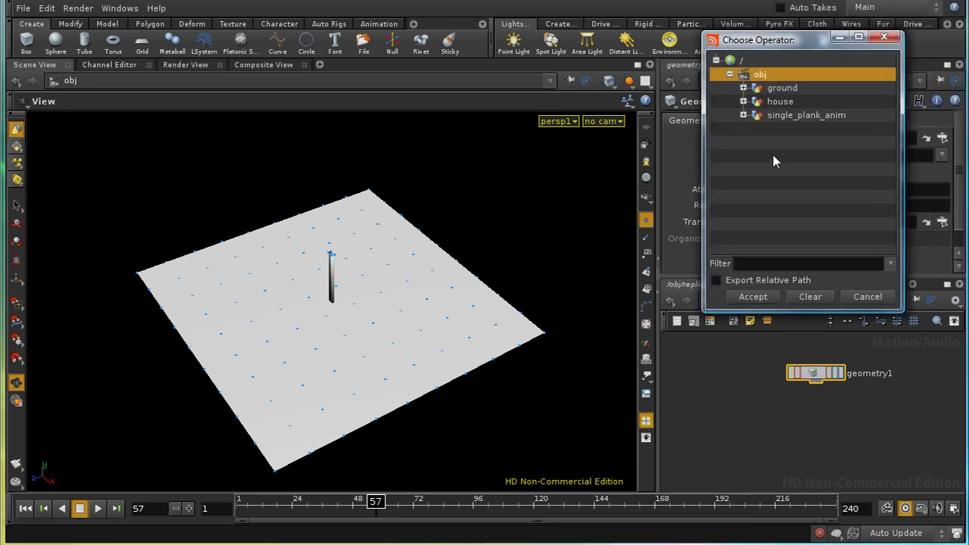
left_click(742, 116)
left_click(743, 116)
left_click(742, 102)
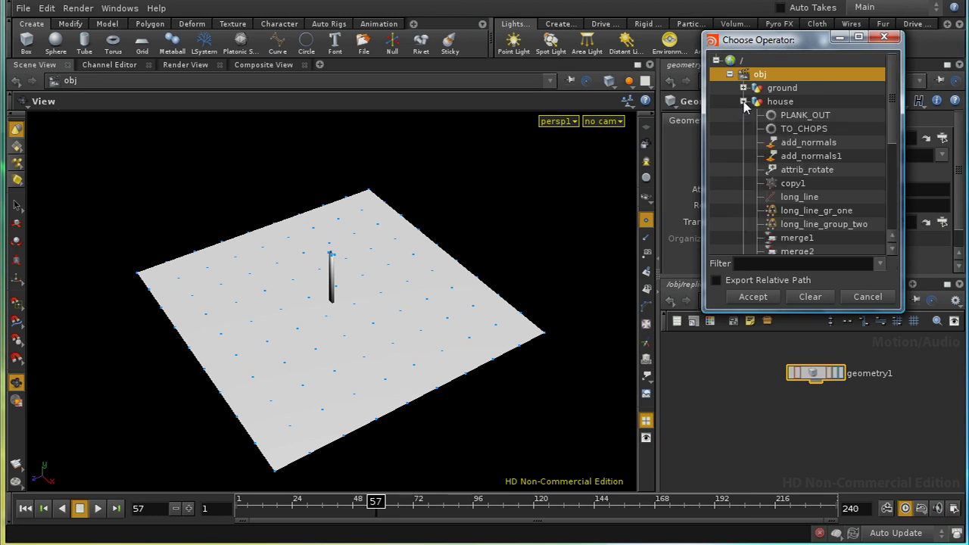
left_click(796, 131)
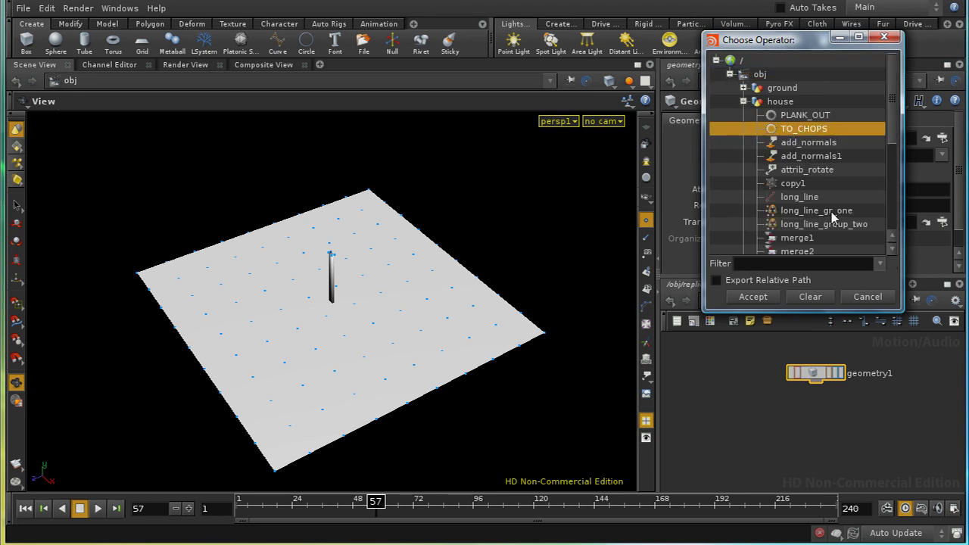
left_click(753, 297)
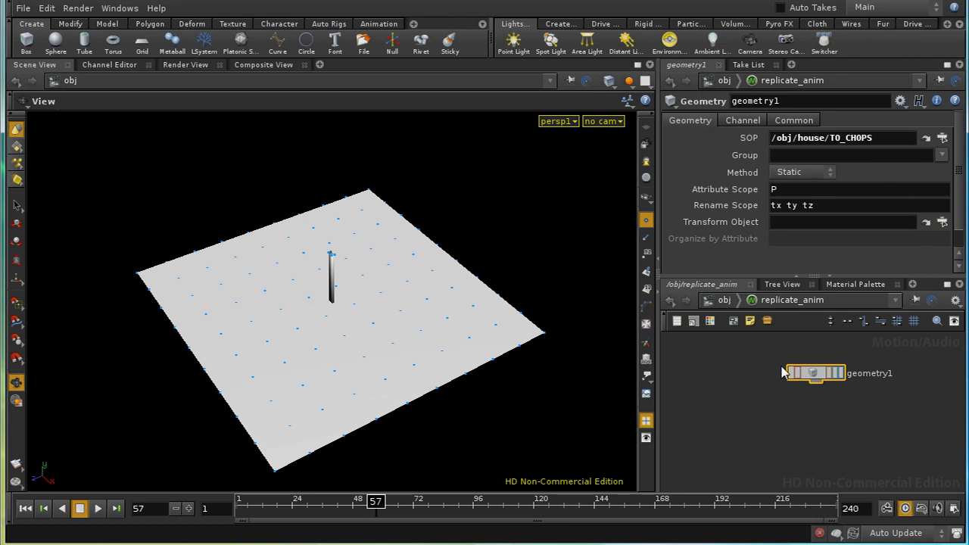
middle_click_drag(803, 411, 784, 409)
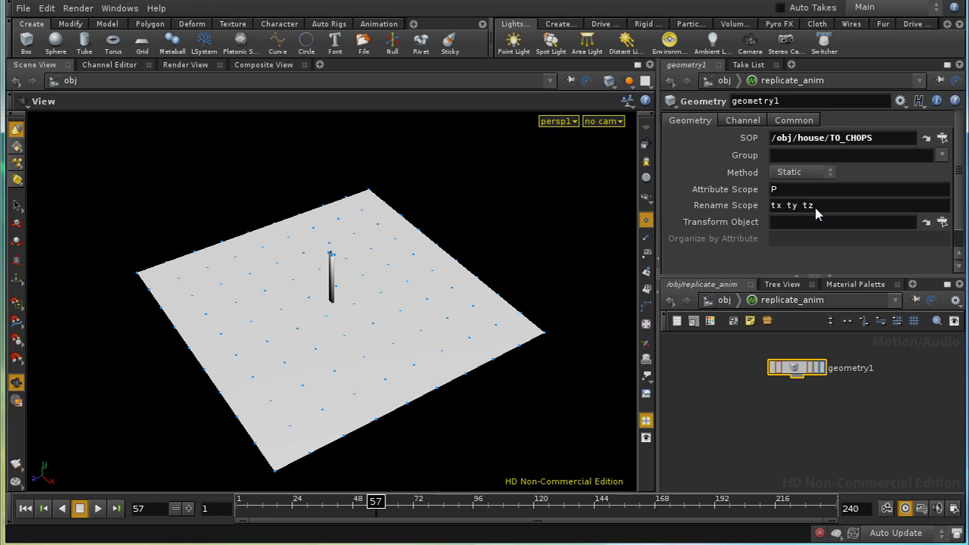
Set attribute scope P R, rename scope tx ty tz rx ry rz, and method Animated.
left_click(797, 191)
left_click(824, 205)
type("rx ry rz")
key("Return")
middle_click_drag(726, 386, 751, 407)
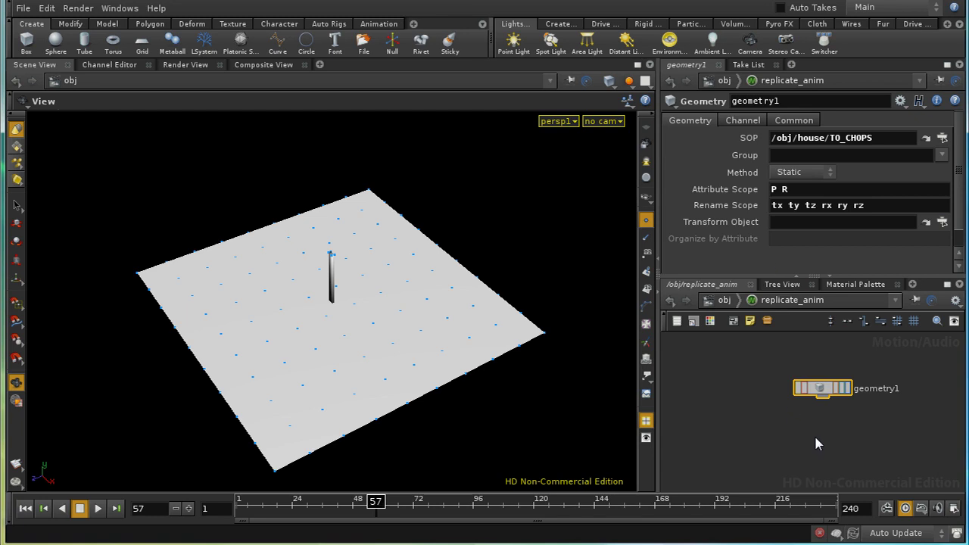
left_click(804, 173)
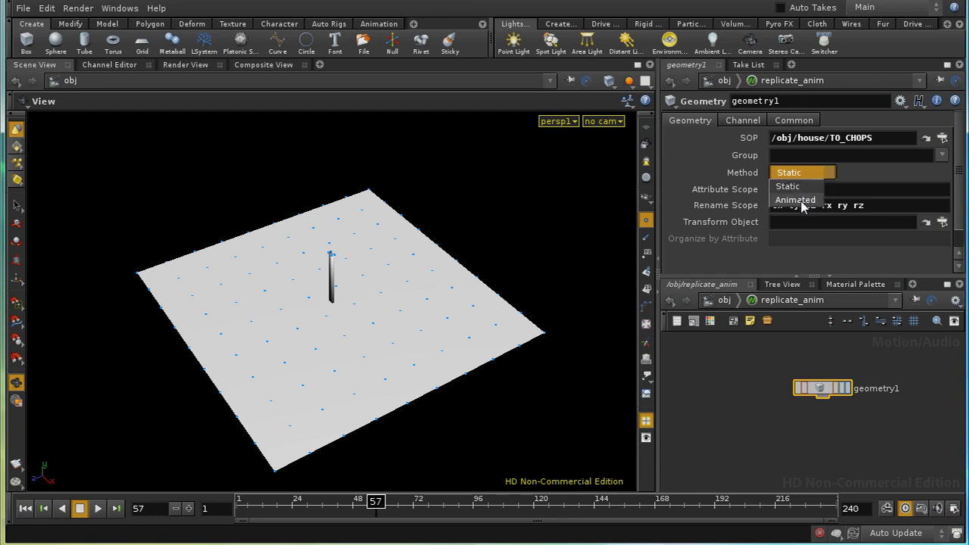
left_click(797, 199)
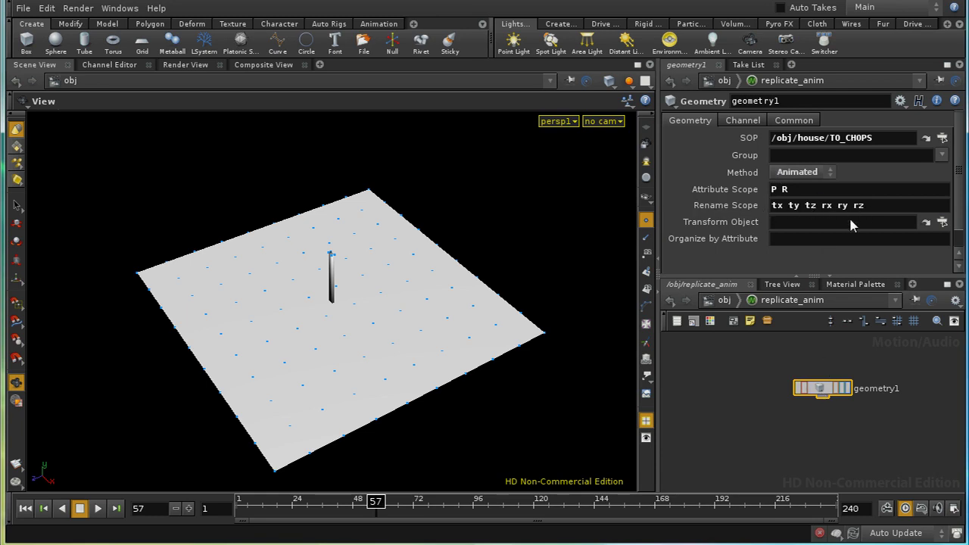
middle_click(822, 390)
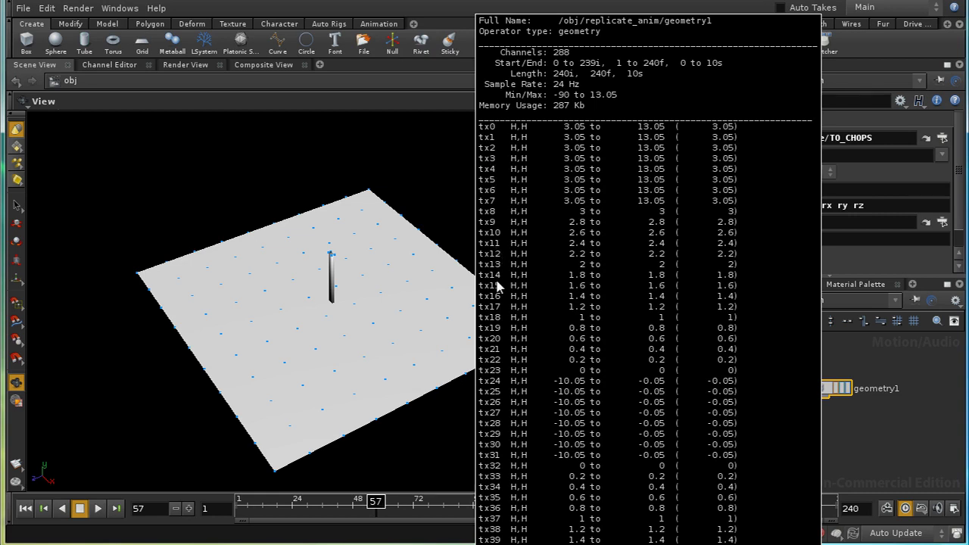
middle_click_drag(495, 284, 842, 377)
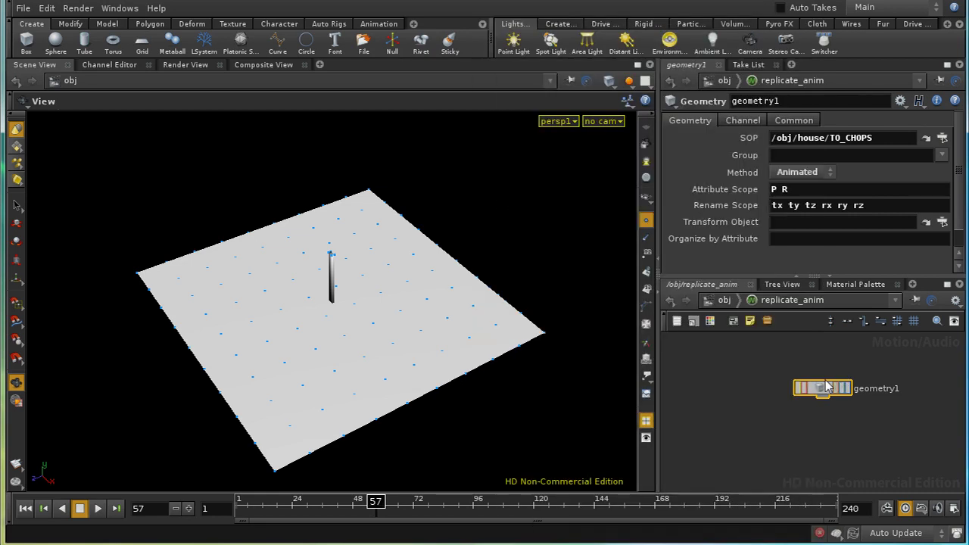
Add reorder1 below geometry1 with its method set to Numeric Suffix Sort.
key("Tab")
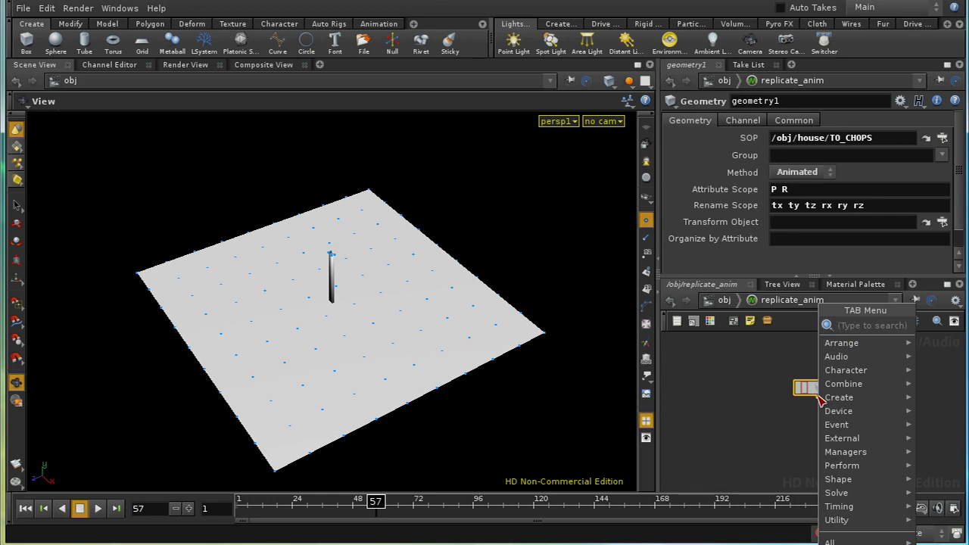
type("rd")
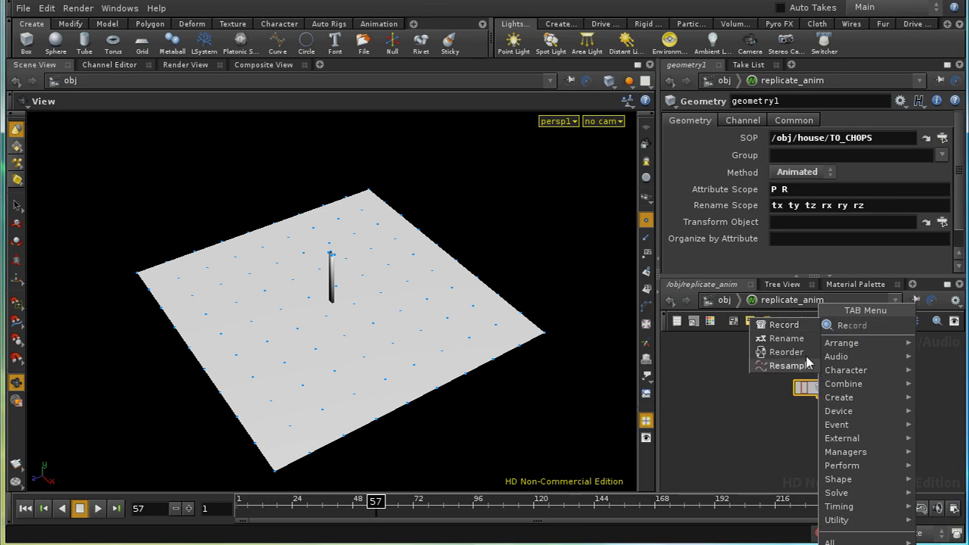
left_click(802, 352)
left_click(832, 432)
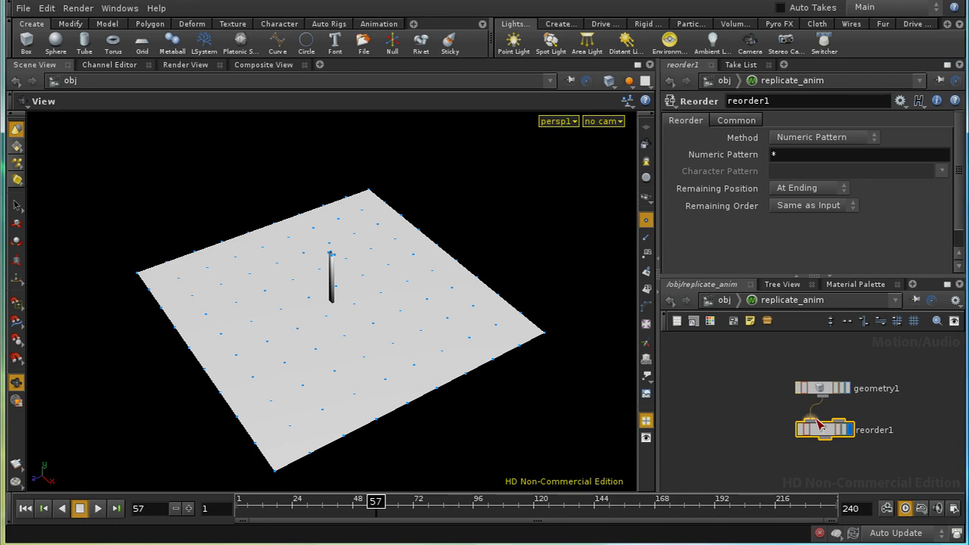
left_click(841, 137)
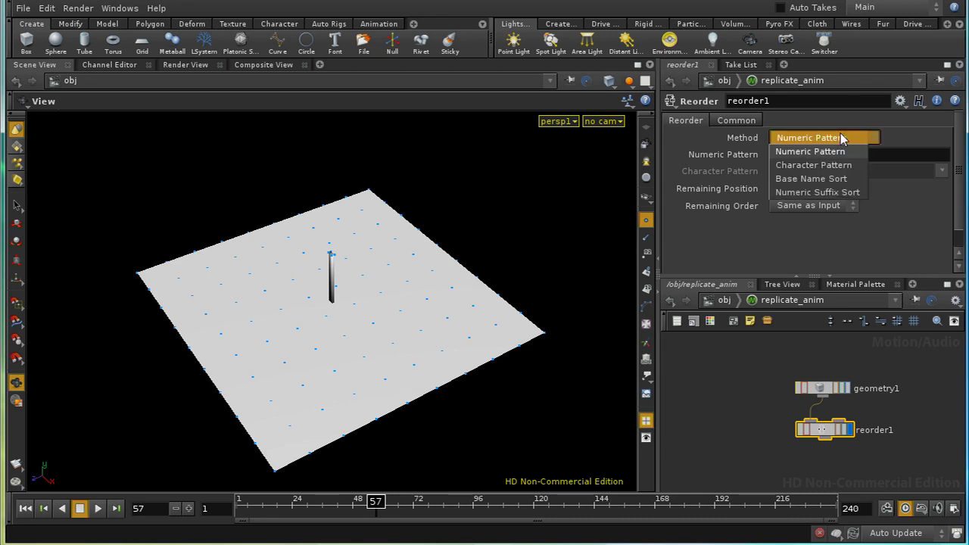
left_click(831, 193)
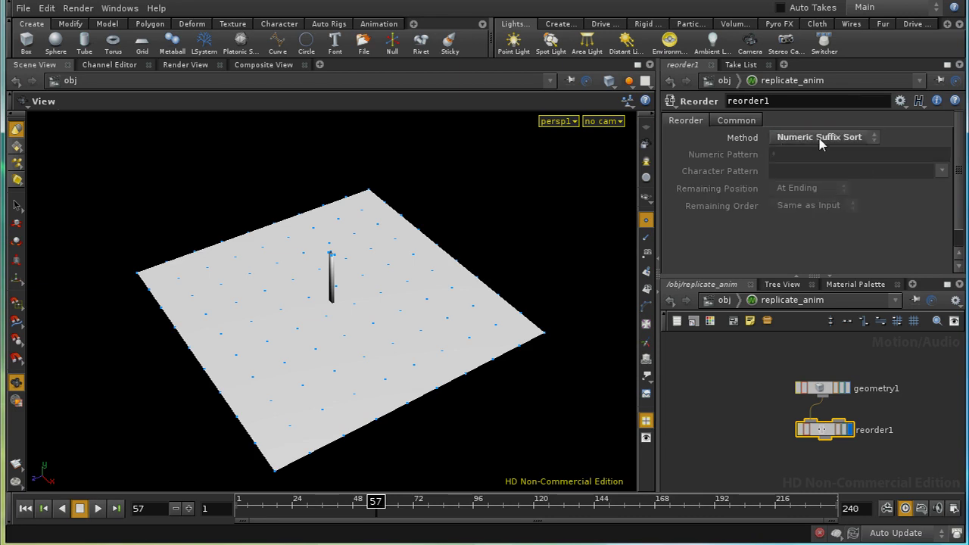
left_click(866, 322)
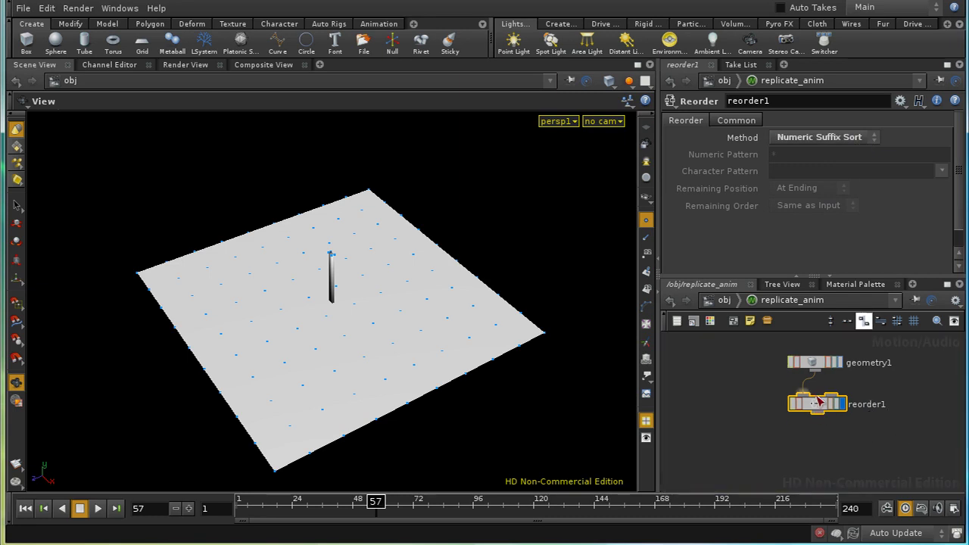
middle_click(816, 407)
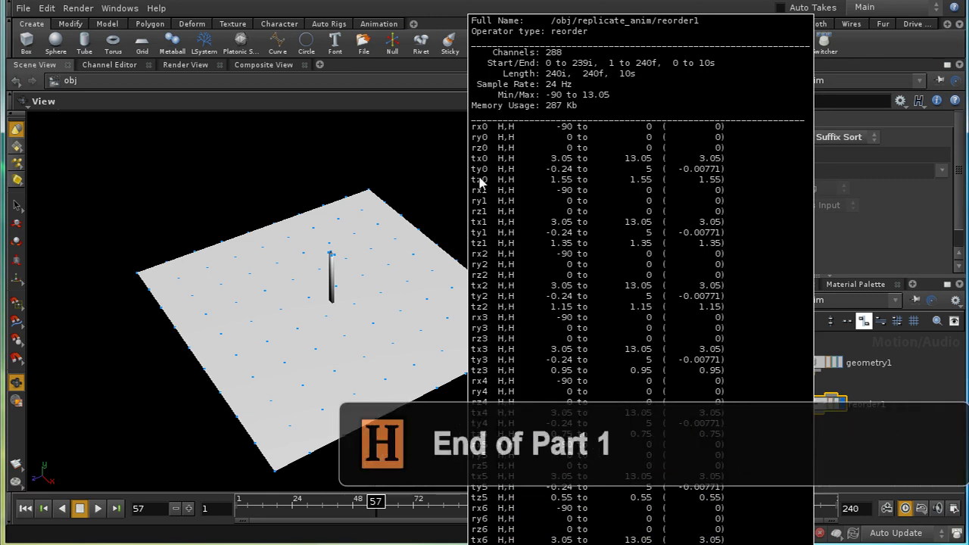
middle_click_drag(485, 190, 515, 202)
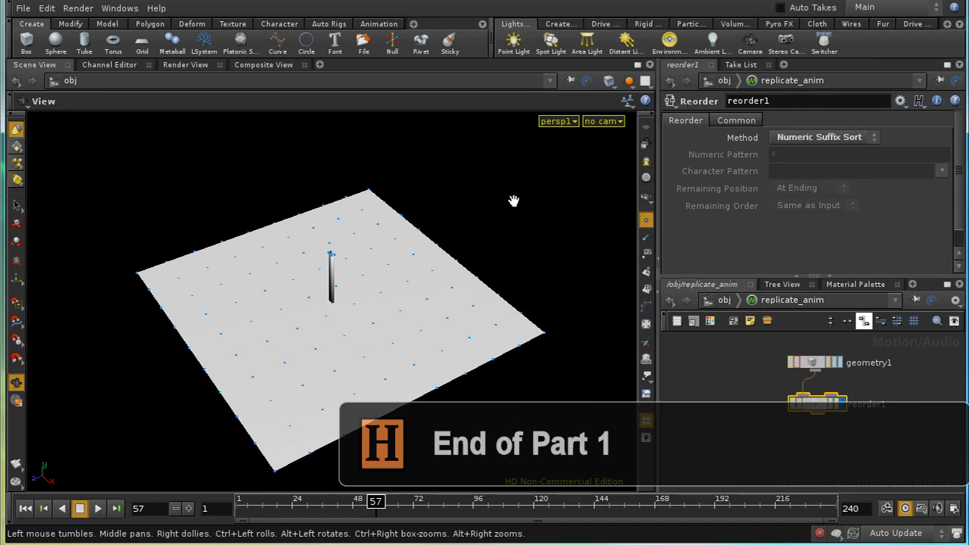